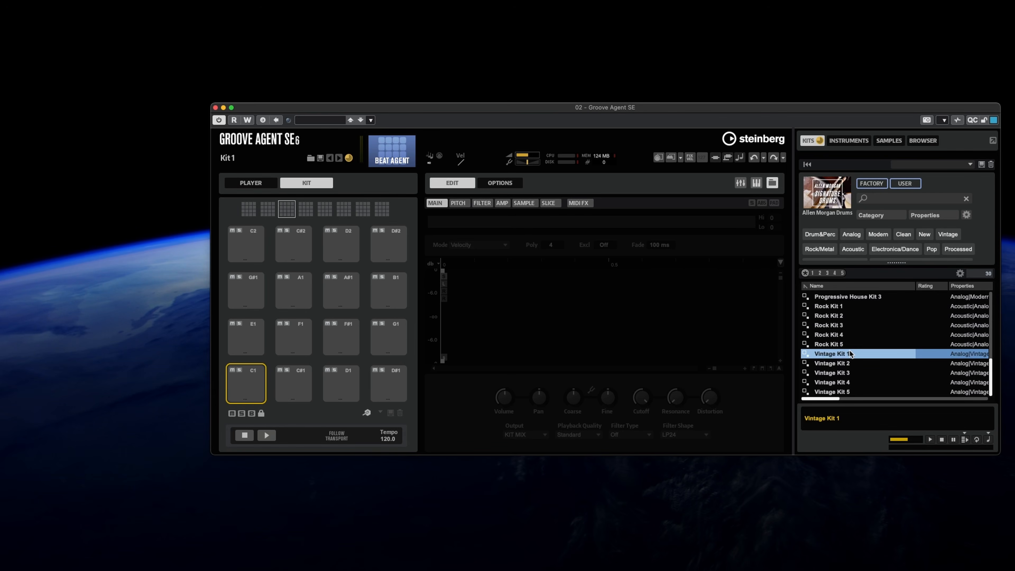
- Preview the sound of Vintage Kit 1 in the kit browser and stop the playback
left_click(930, 439)
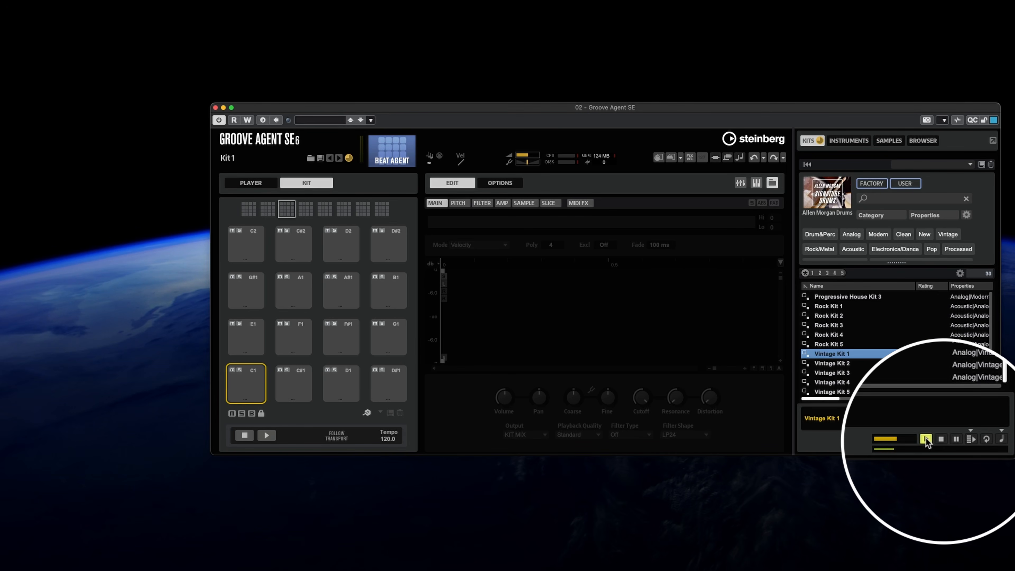
left_click(941, 439)
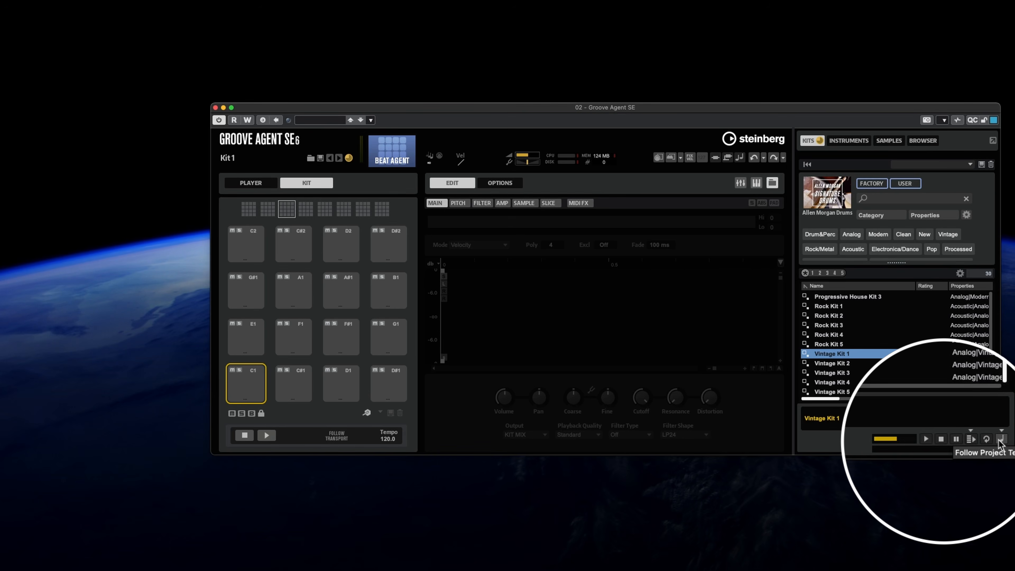
mouse_move(903, 444)
left_mouse_down()
mouse_move(889, 444)
mouse_move(904, 444)
left_mouse_up()
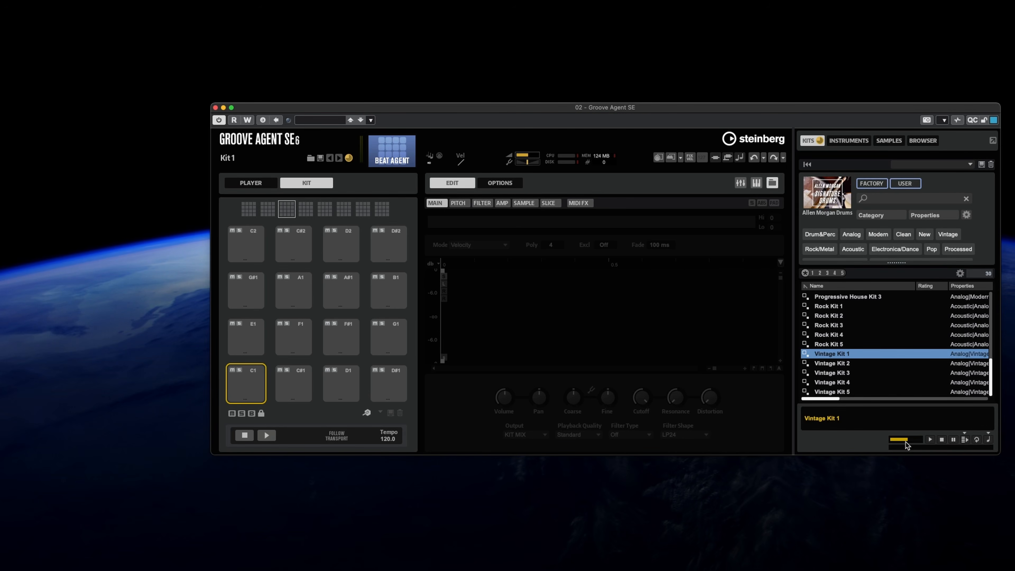
- Load Vintage Kit 1 into the drum pads, reposition the plug-in window and show the mixer
double_click(839, 354)
left_click_drag(367, 111, 284, 33)
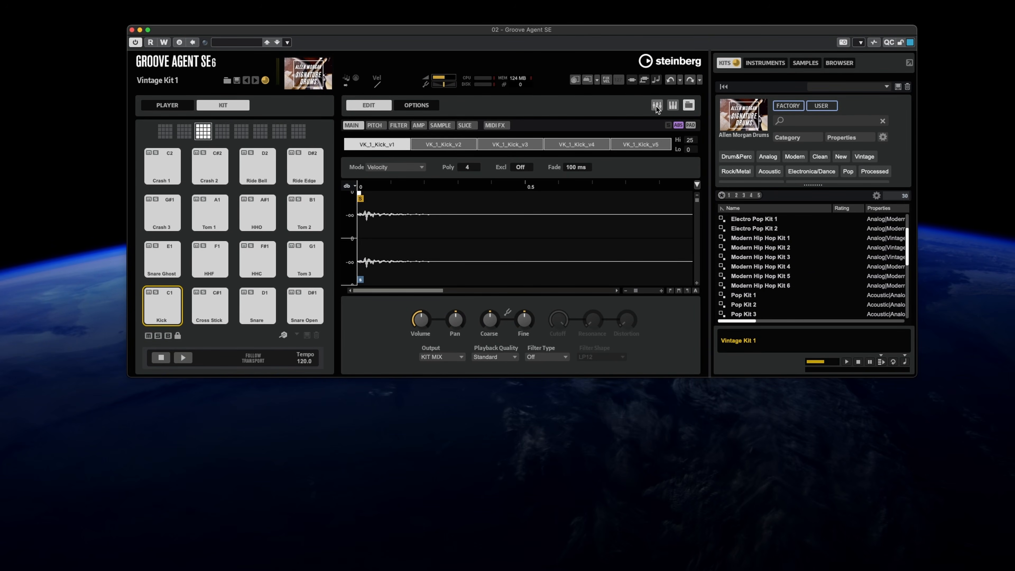
left_click(657, 105)
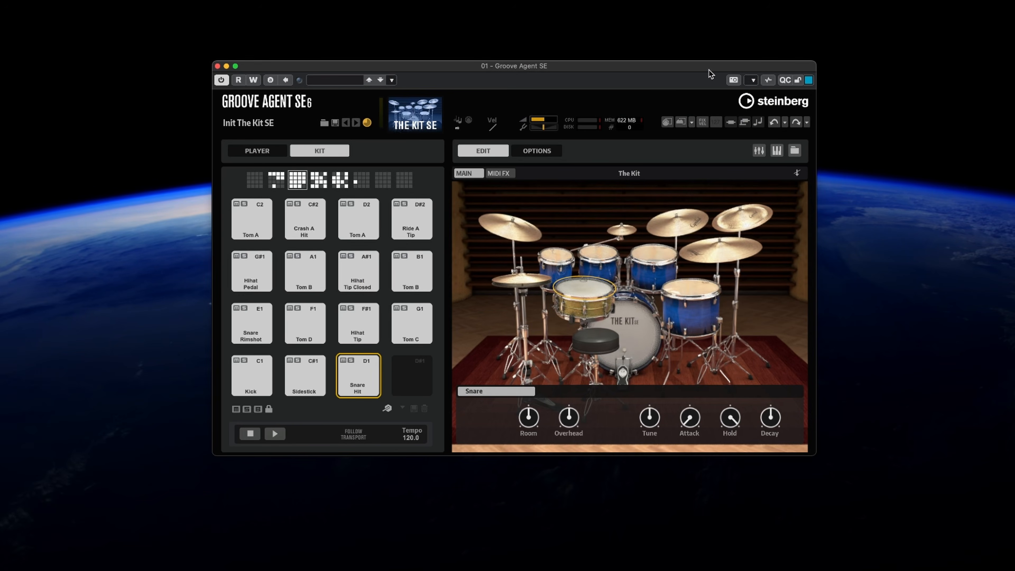
- Scale the plug-in's user interface to +25%, and then to +50%
left_click(752, 81)
mouse_move(789, 112)
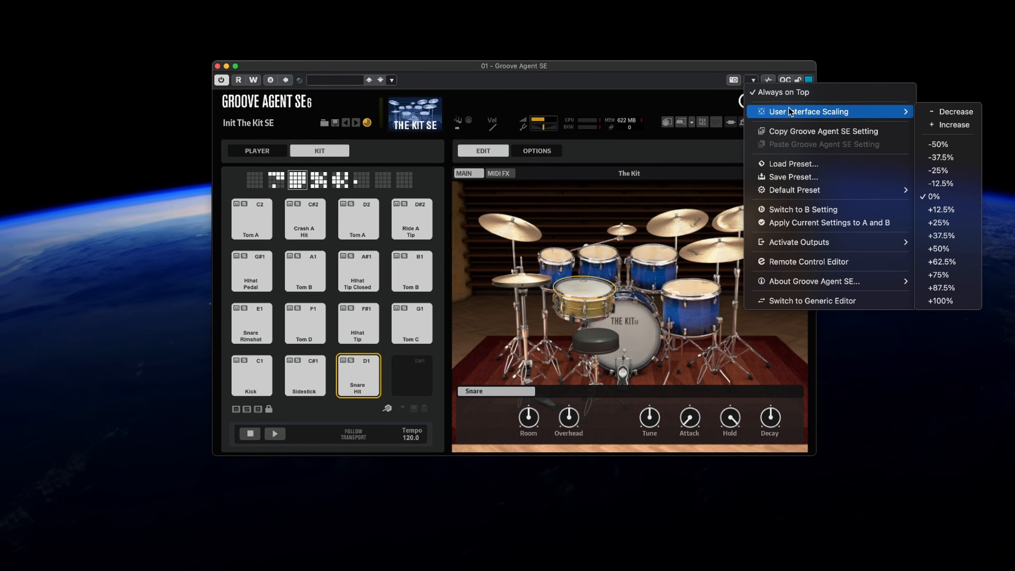
left_click(945, 223)
left_click(843, 59)
mouse_move(900, 89)
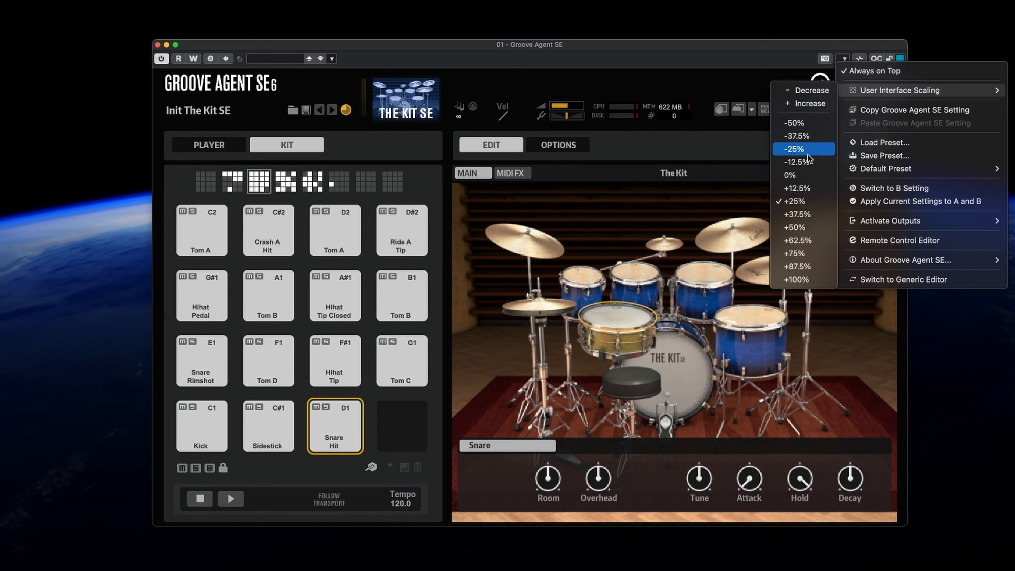
left_click(801, 227)
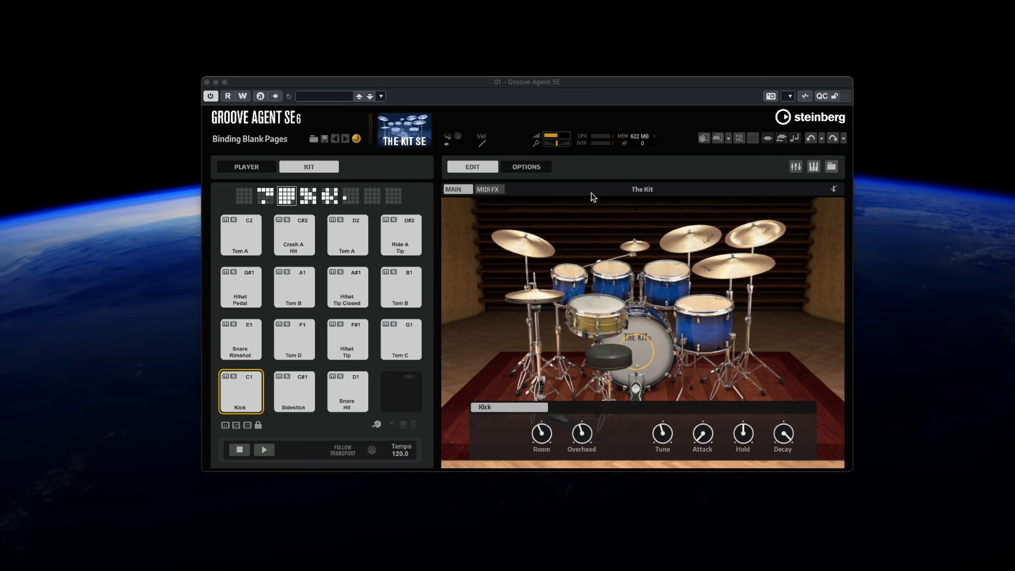
- Set the UI scaling to 125 % in the plug-in's global options
left_click(520, 168)
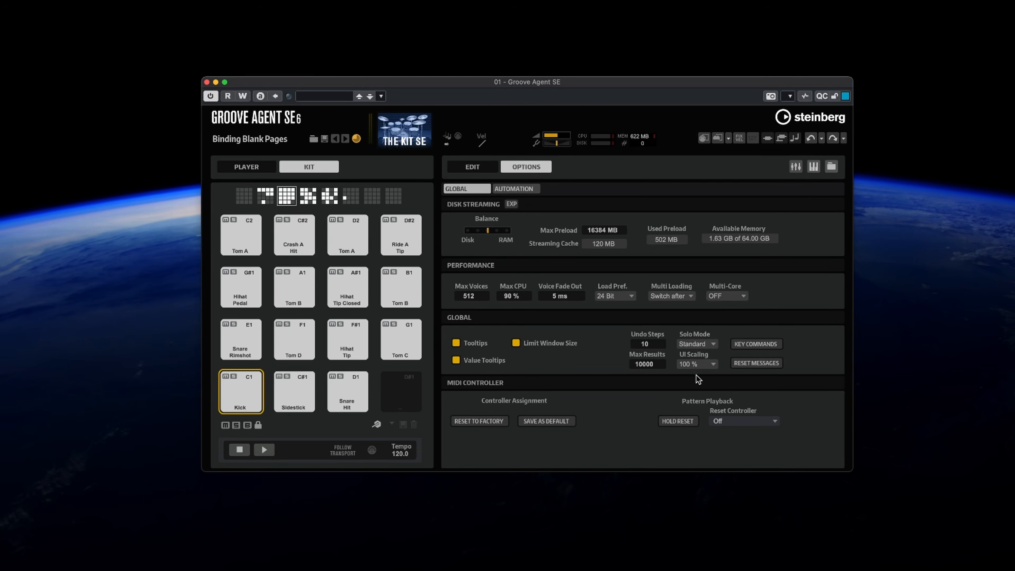
left_click(694, 364)
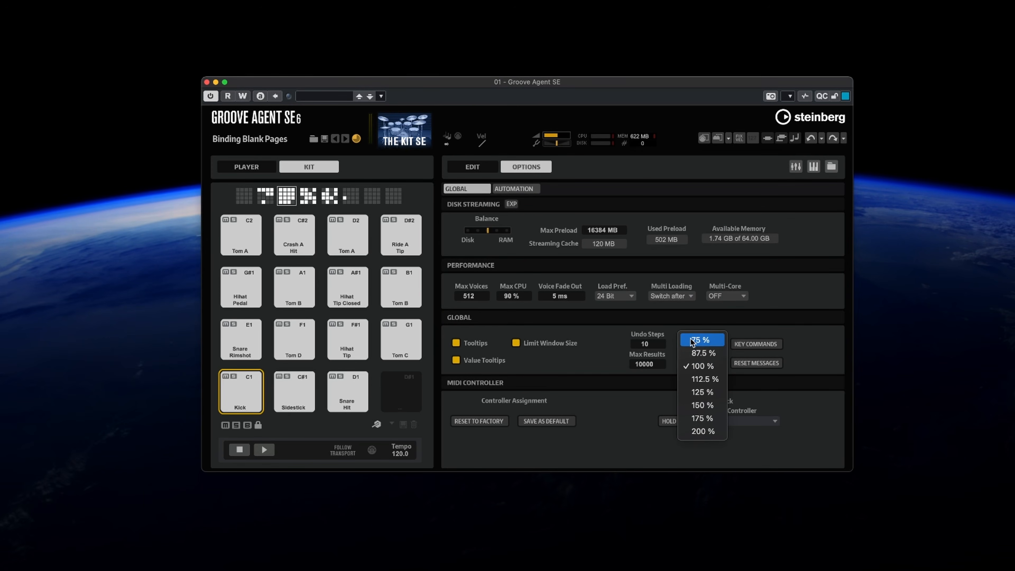
left_click(702, 392)
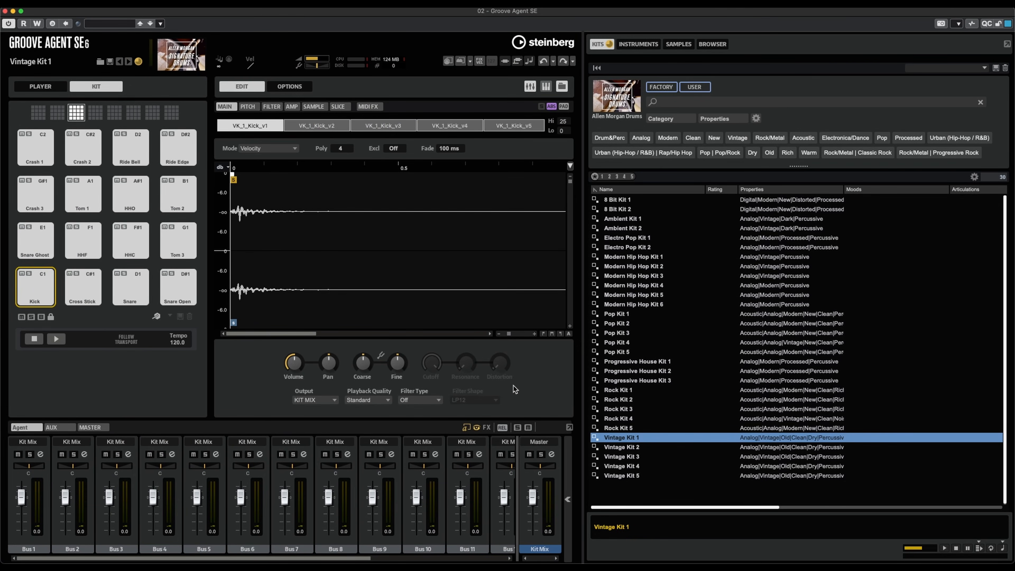
- Examine the Reverb, Distortion and Dynamics effects available for the Bus 6 insert, and hide the mixer's effect slots again
left_click(487, 429)
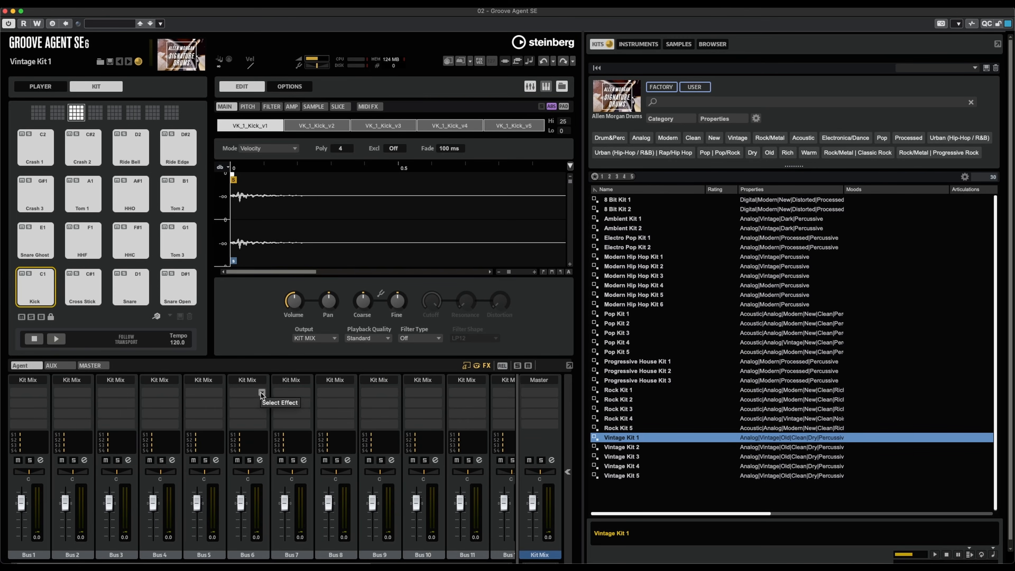
left_click(261, 392)
left_click(273, 442)
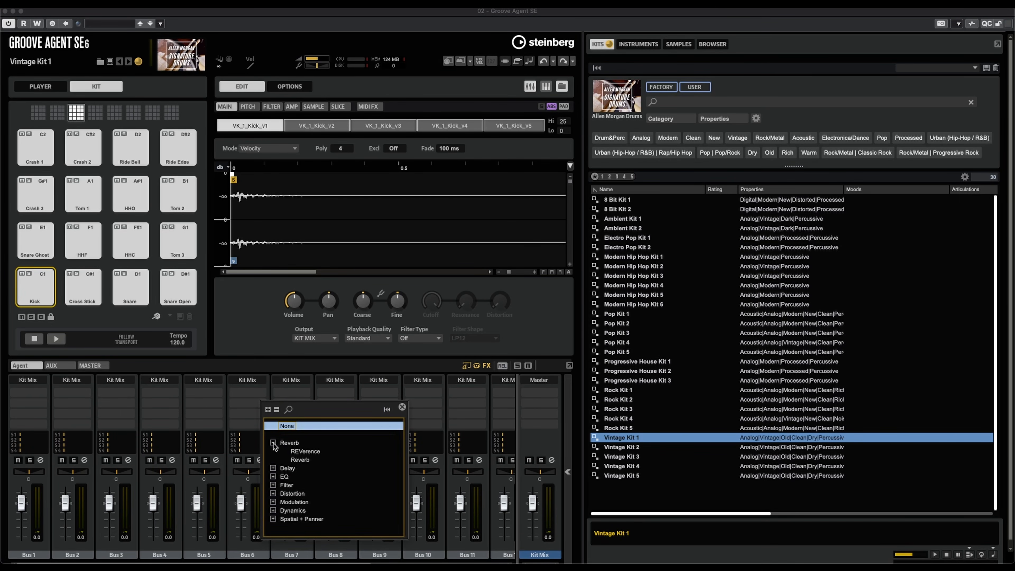
left_click(274, 443)
left_click(287, 476)
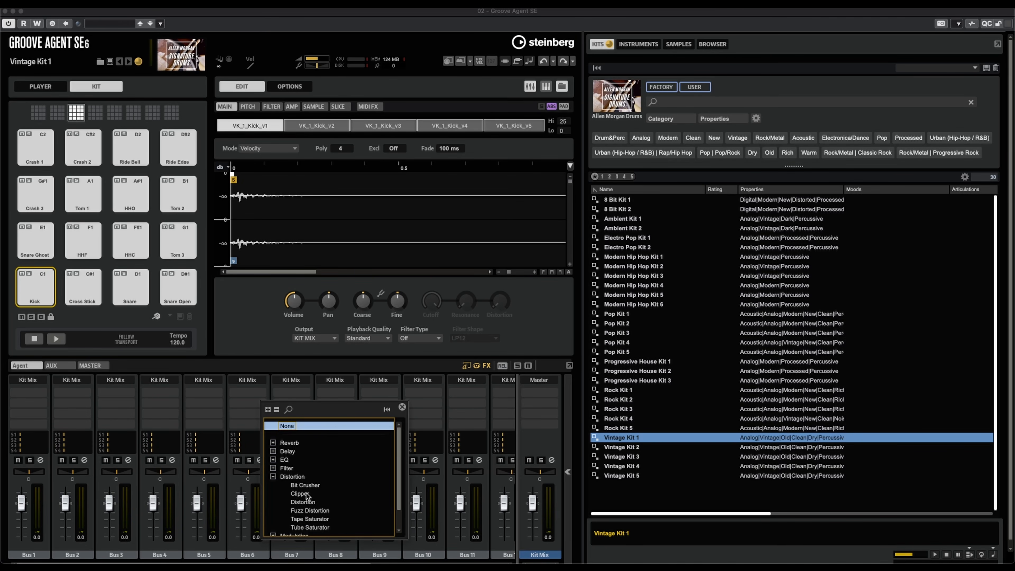
left_click(273, 477)
left_click(274, 494)
scroll(335, 490, "down", 5)
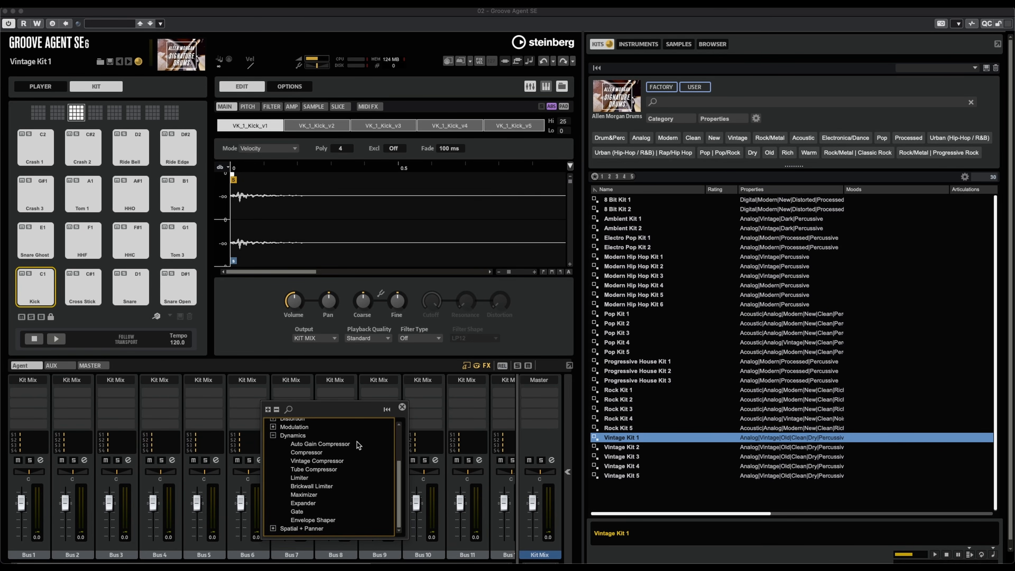
left_click(402, 407)
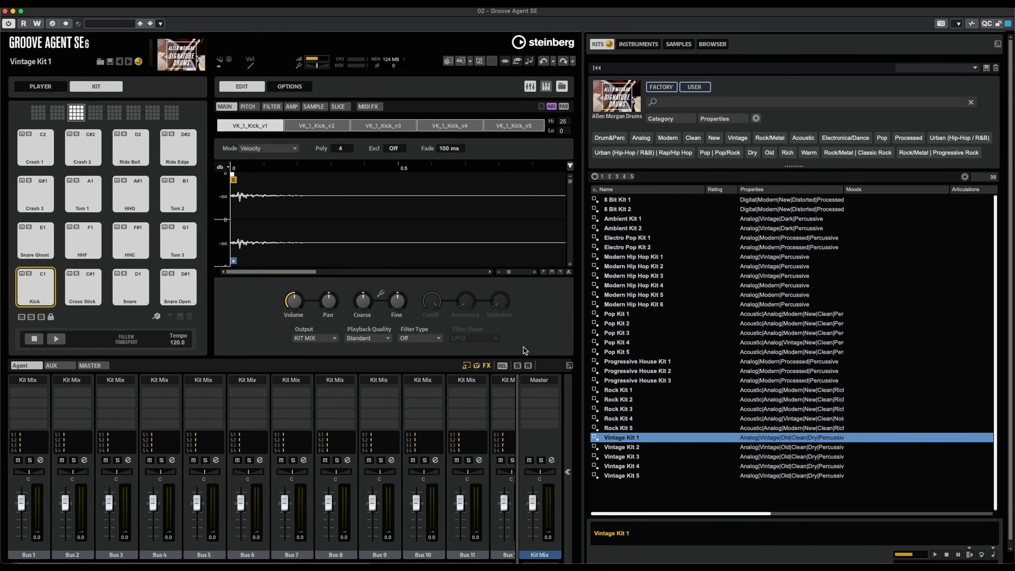
left_click(487, 365)
- Audition the Kick, Cross Stick, Snare and Snare Open pads
left_click(44, 299)
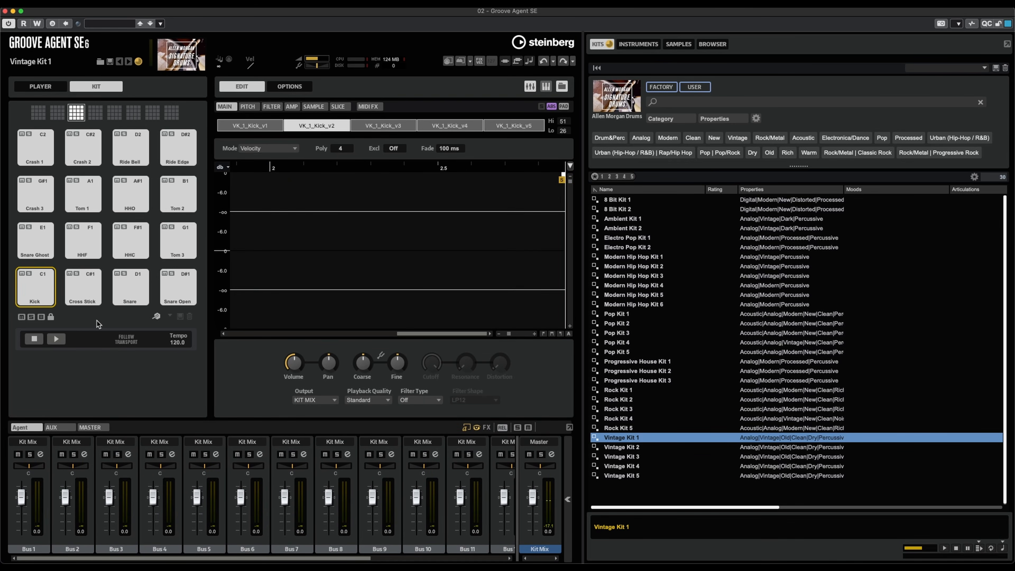
left_click(40, 297)
left_click(82, 287)
left_click(130, 287)
left_click(168, 283)
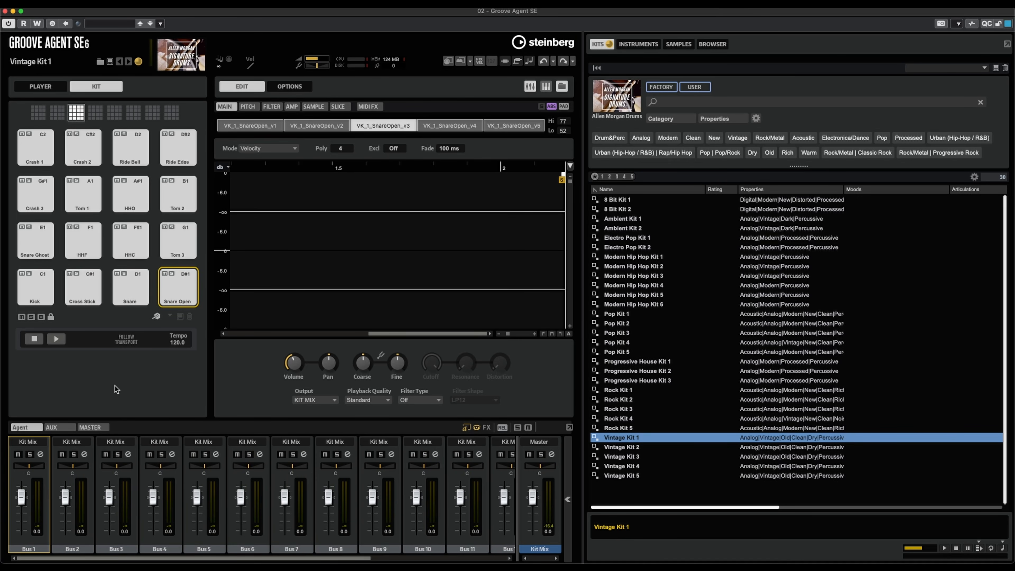
- Assign the Snare Open pad's output to agent Bus 4 and the Snare pad's output to Bus 3
right_click(176, 292)
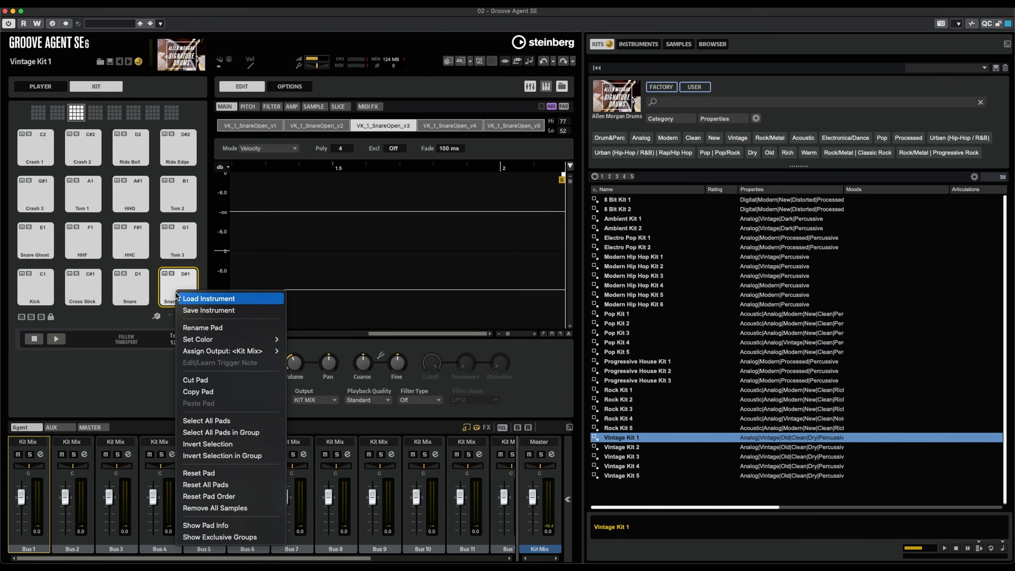
mouse_move(220, 354)
mouse_move(319, 368)
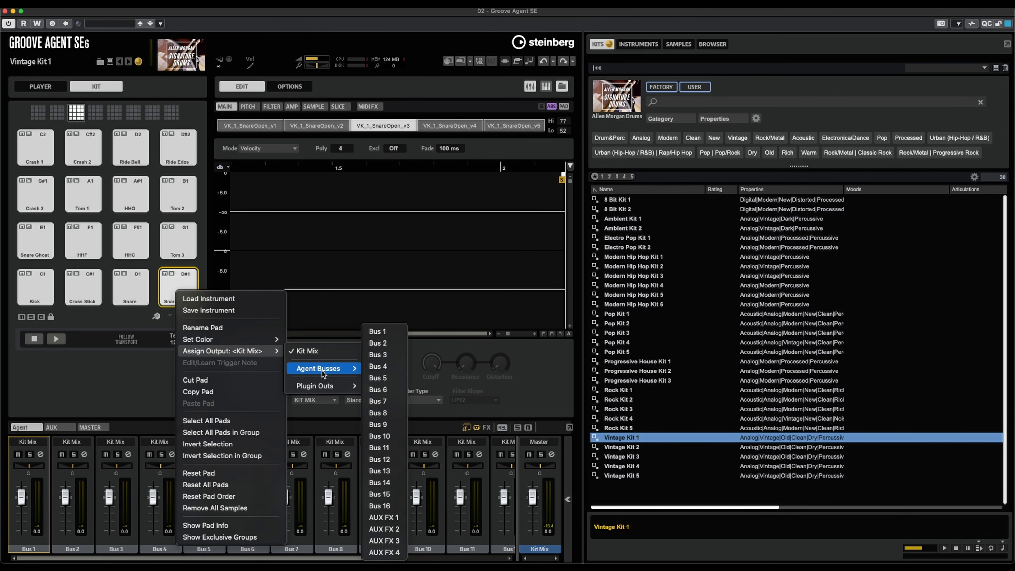
left_click(386, 367)
right_click(133, 291)
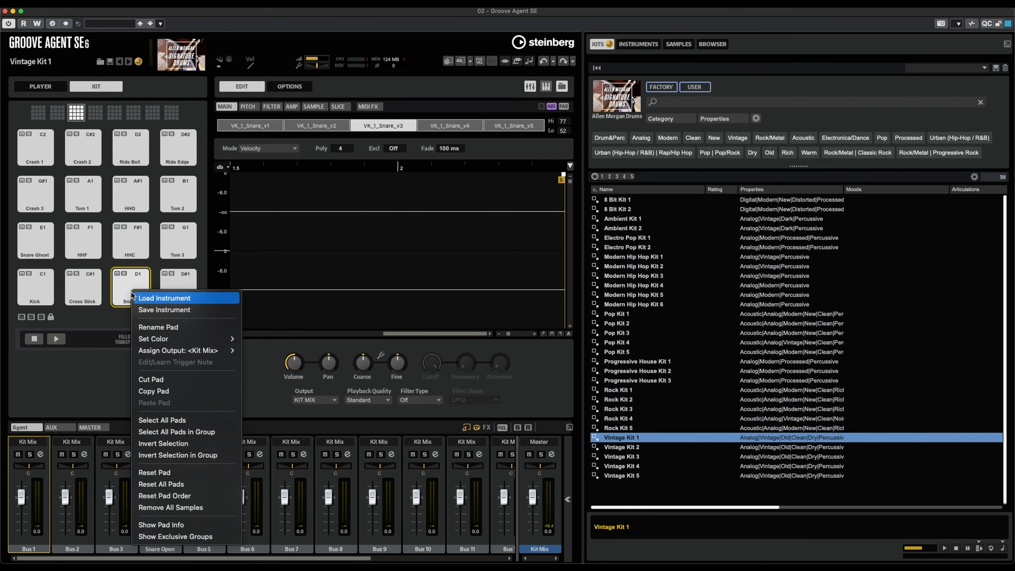
mouse_move(165, 339)
mouse_move(276, 368)
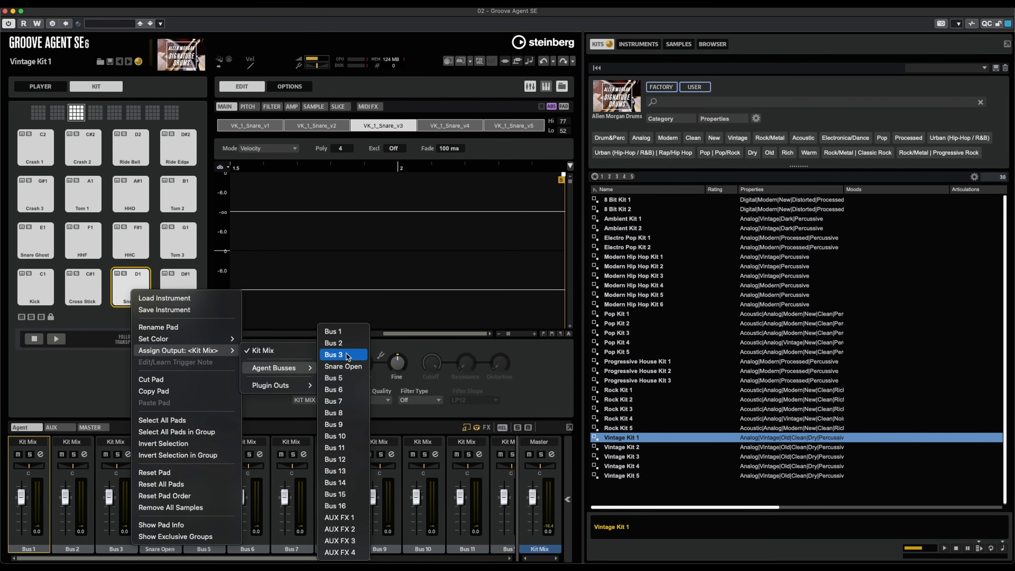
left_click(342, 355)
- Assign the Cross Stick pad's output to agent Bus 2 and the Kick pad's output to Bus 1
right_click(86, 290)
mouse_move(134, 352)
mouse_move(235, 373)
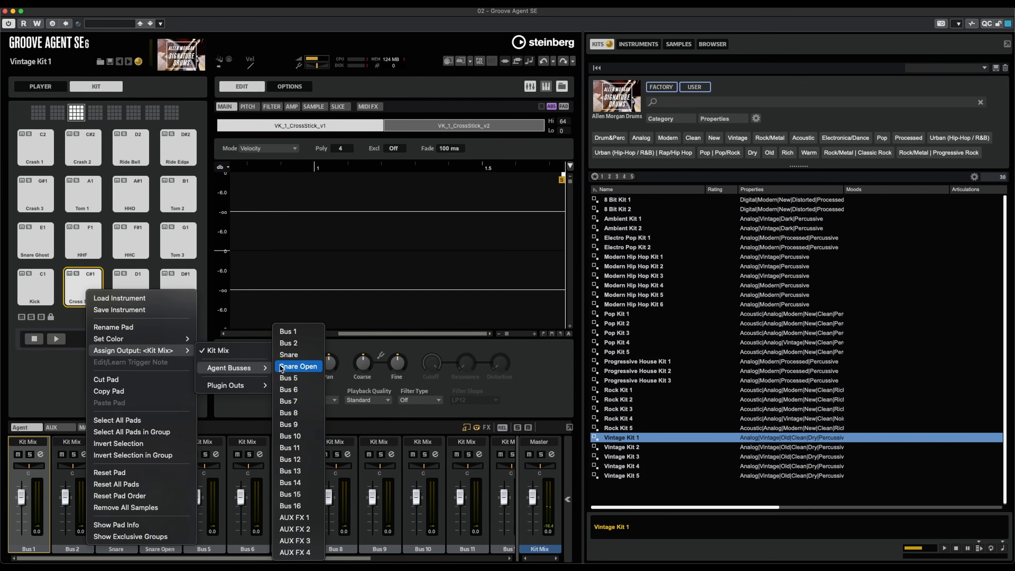
left_click(293, 344)
right_click(40, 287)
left_click(240, 332)
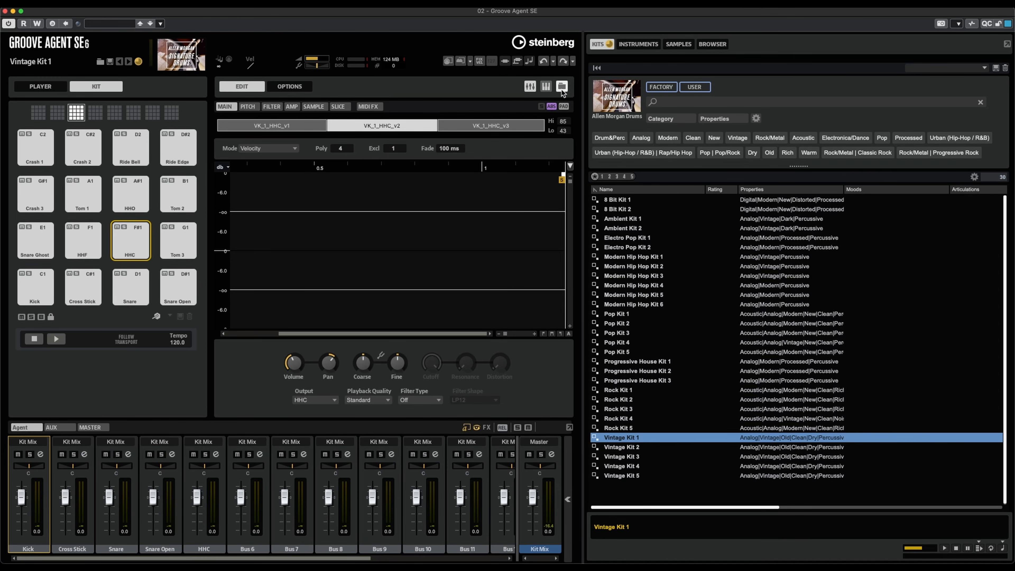
- Hide the preset browser and the mixer to enlarge the sample editor, and toggle the on-screen keyboard
left_click(563, 86)
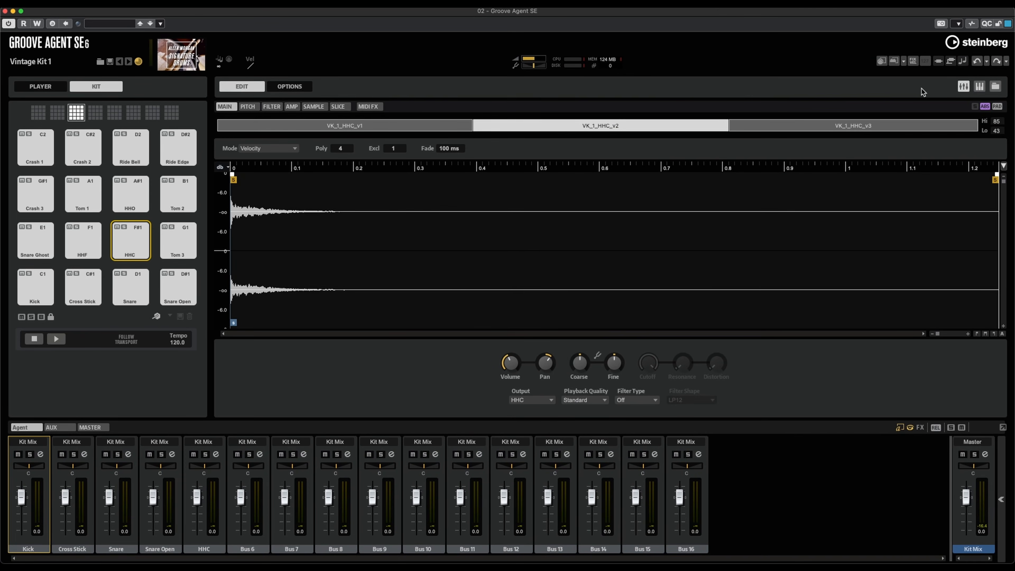
left_click(964, 86)
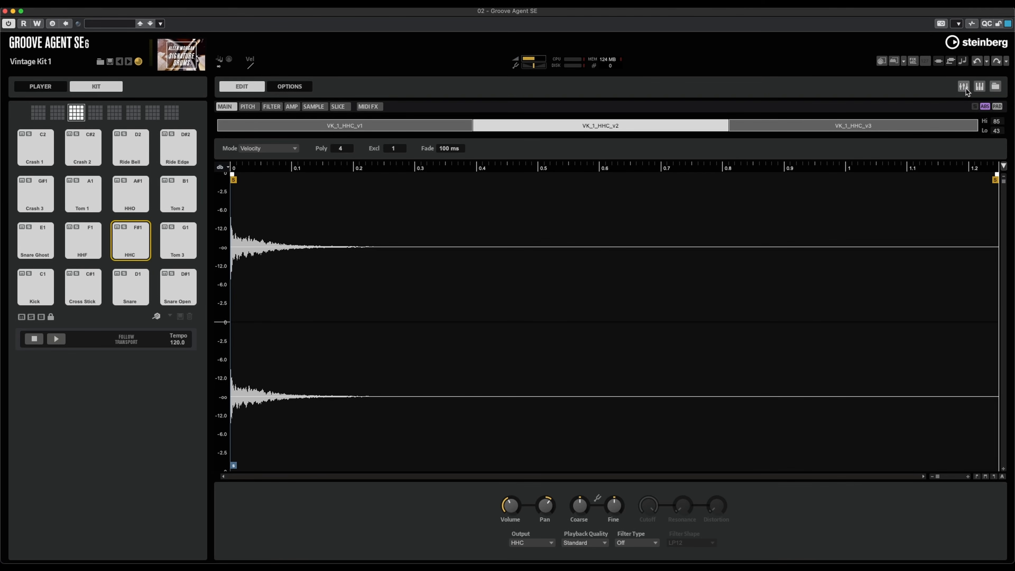
left_click(980, 87)
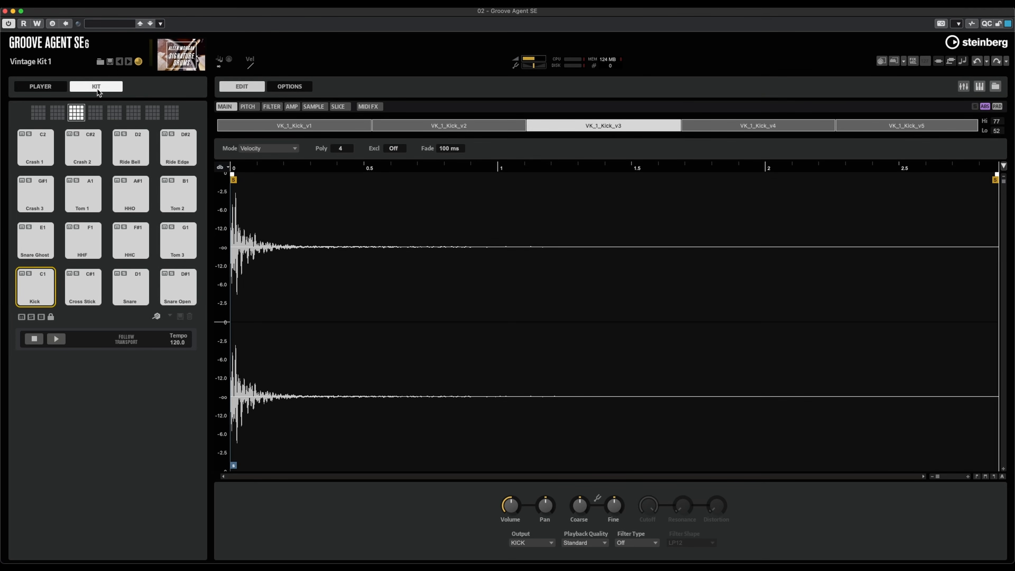
- Open the pattern player and view its Style and Pattern modes for the Beat 1 pad
left_click(52, 87)
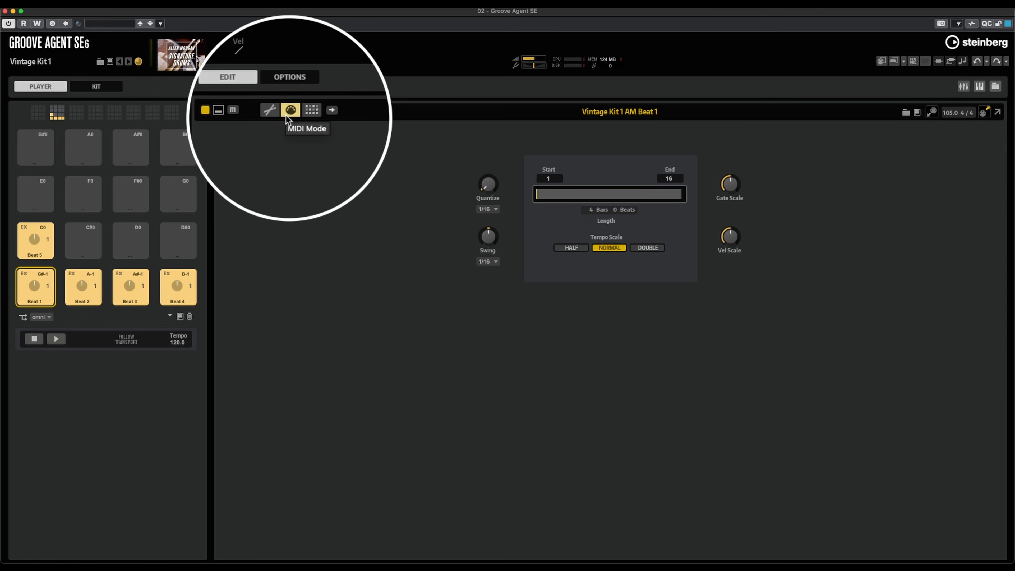
left_click(270, 113)
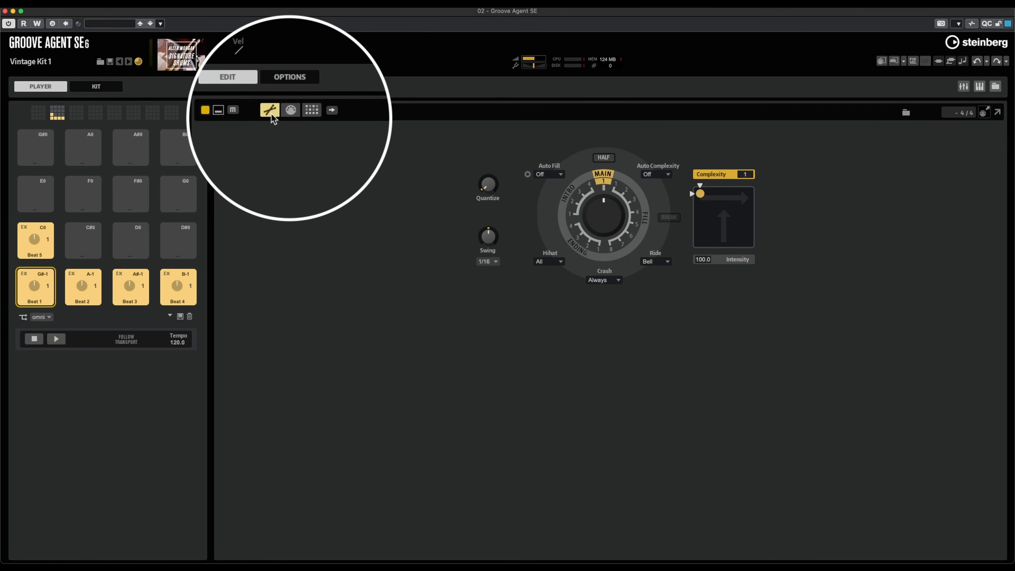
left_click(311, 110)
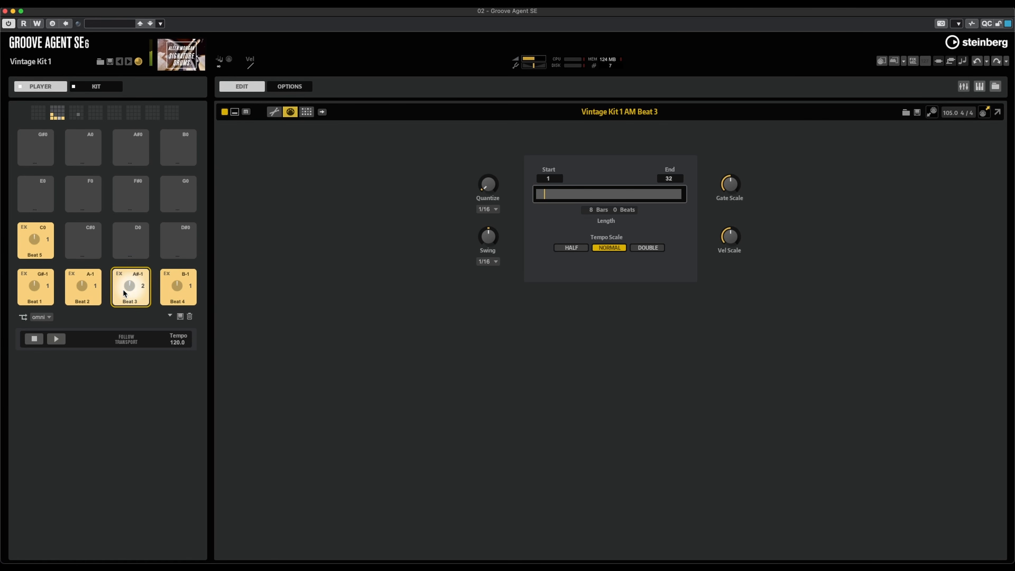
- Convert the Beat 2 pad's MIDI phrase into an editable step pattern and start its playback
left_click(88, 294)
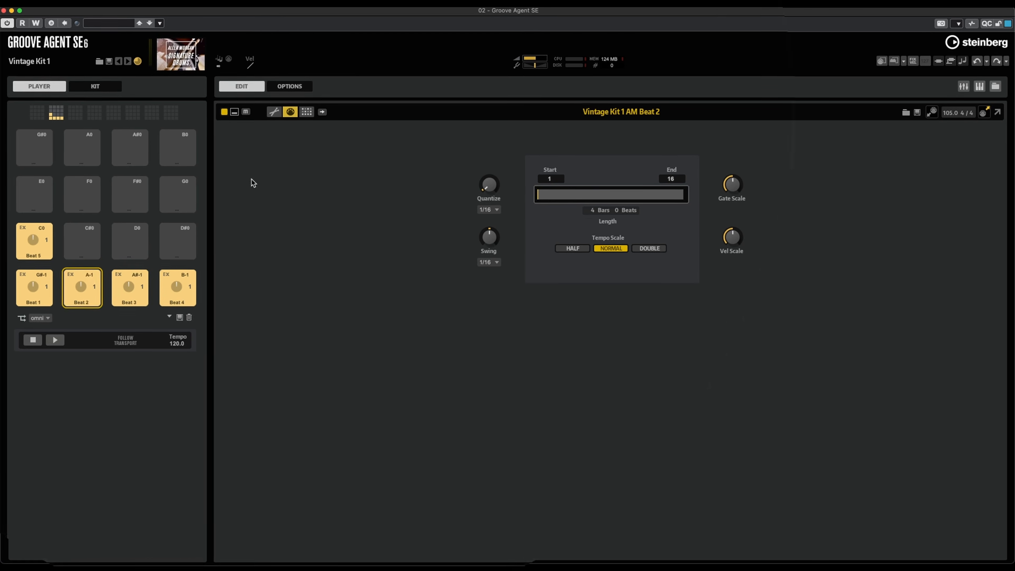
left_click(331, 113)
left_click(339, 126)
left_click(56, 339)
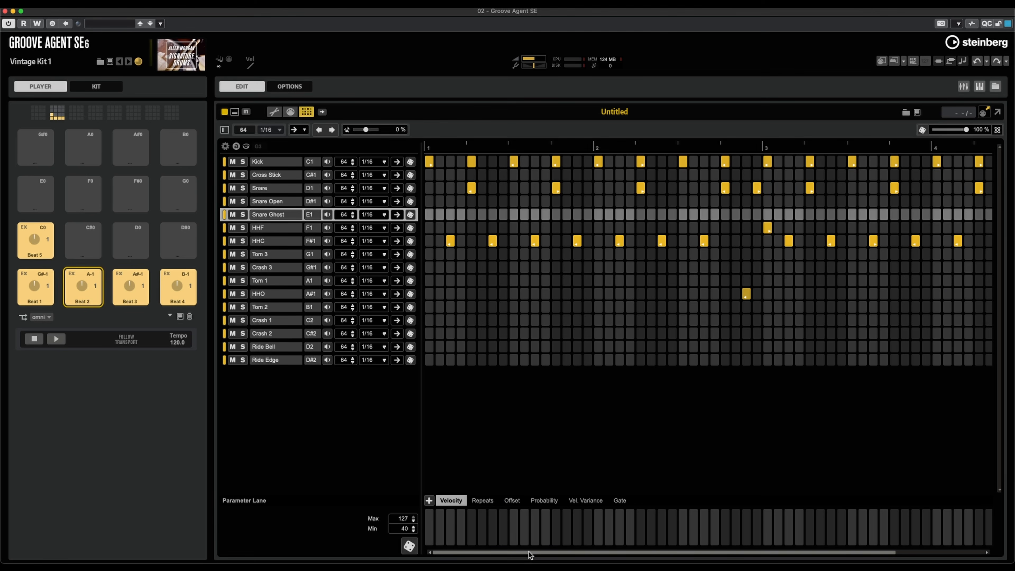
- Set the length of the Beat 2 pattern to 32 steps
left_click_drag(528, 555, 498, 555)
double_click(246, 128)
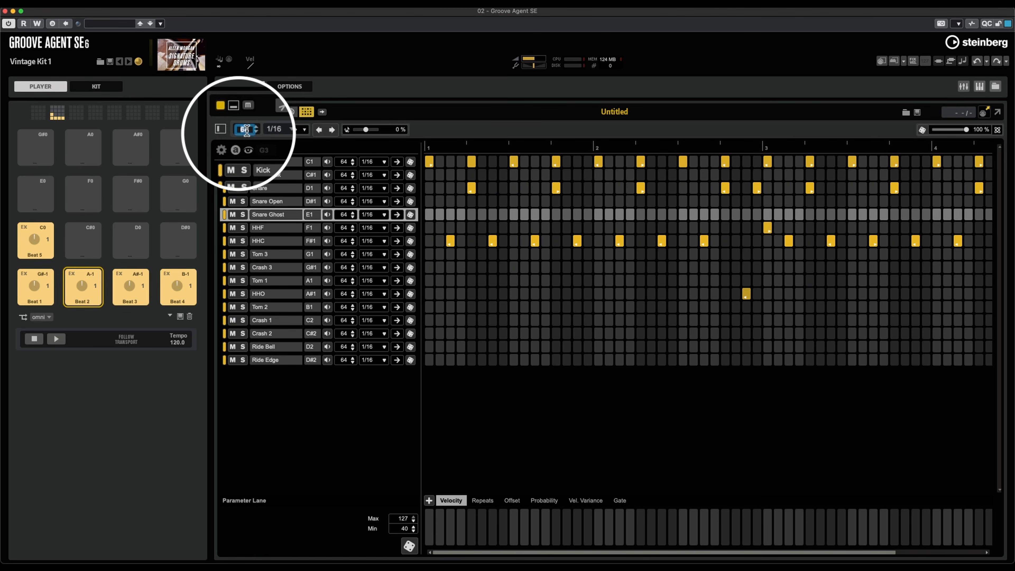
type("32")
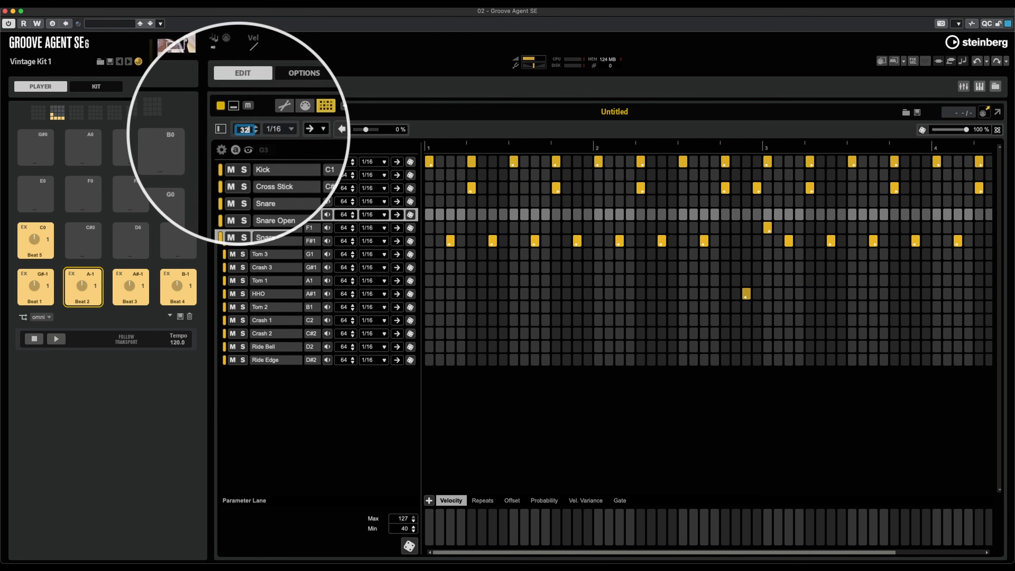
key("Return")
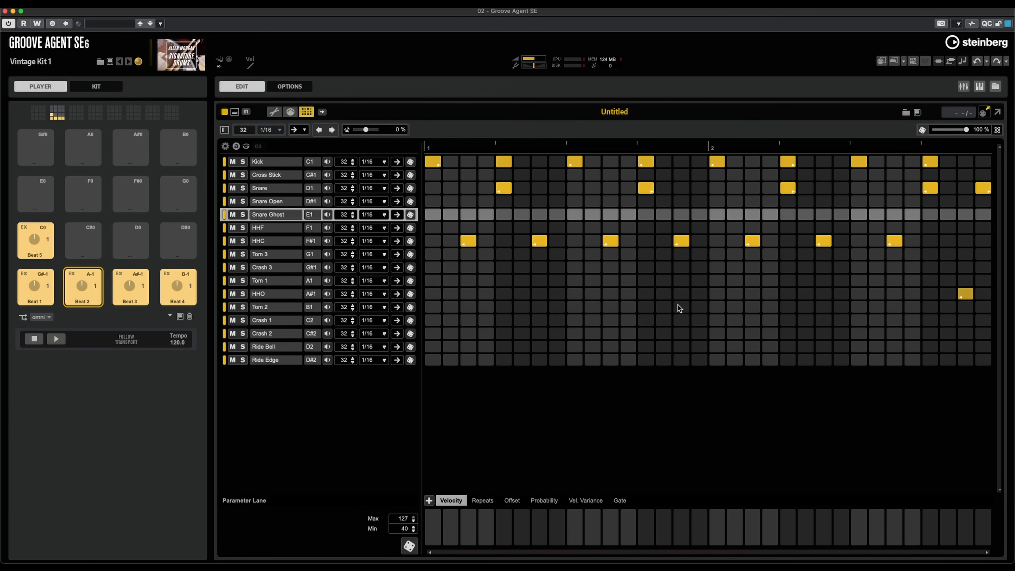
- Add snare ghost notes on steps 8 and 24 of the Snare Ghost lane and play the pattern briefly
left_click(276, 228)
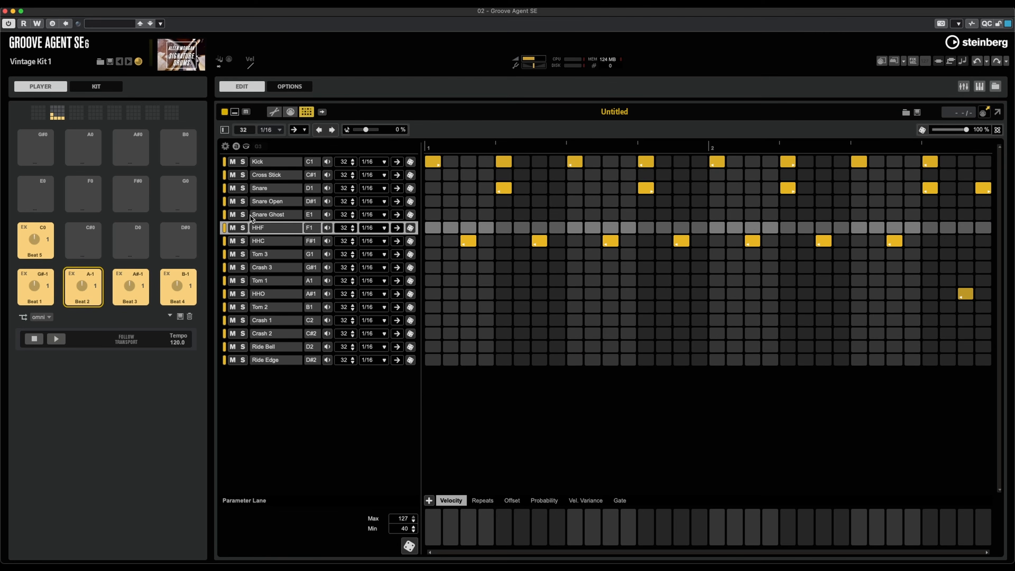
left_click(288, 216)
left_click(328, 216)
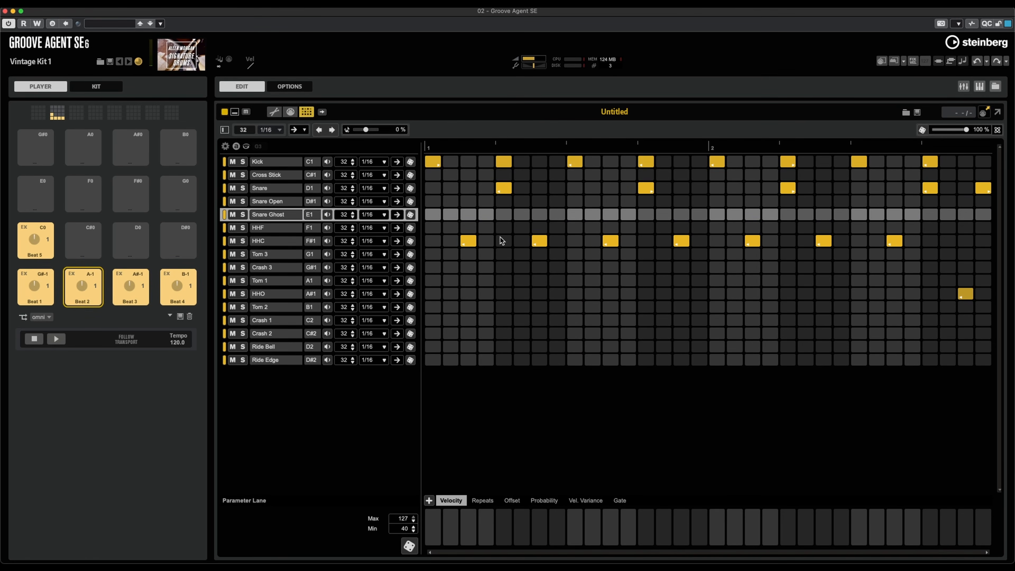
left_click(557, 215)
left_click(841, 215)
left_click(56, 338)
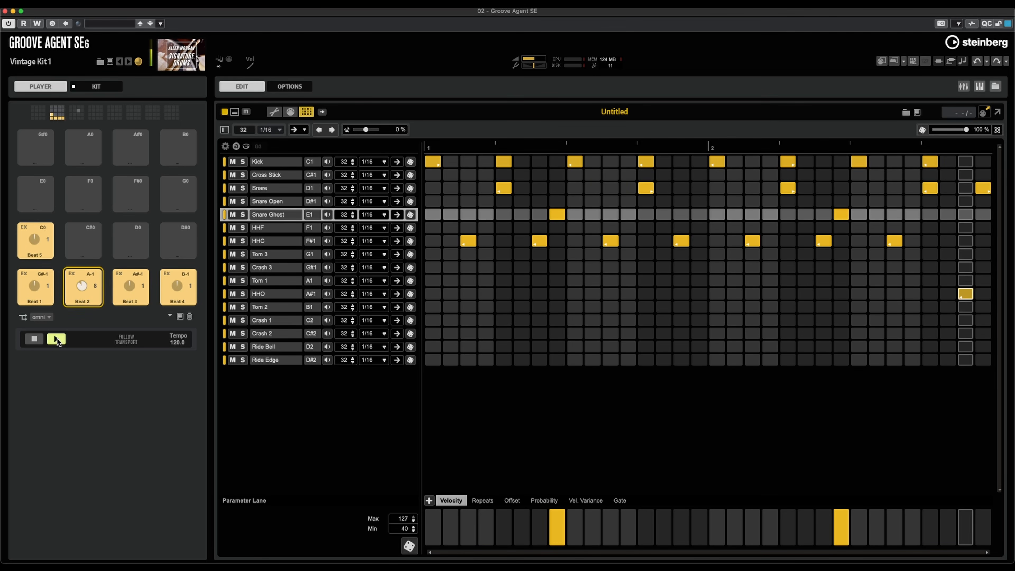
left_click(56, 338)
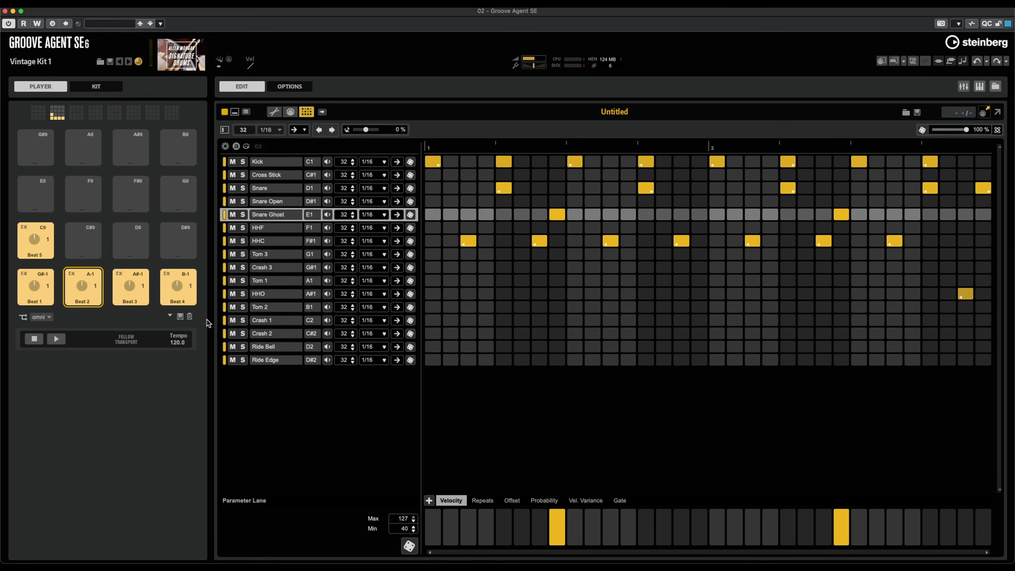
- Remove all steps from the HHC lane
left_click(280, 242)
right_click(284, 241)
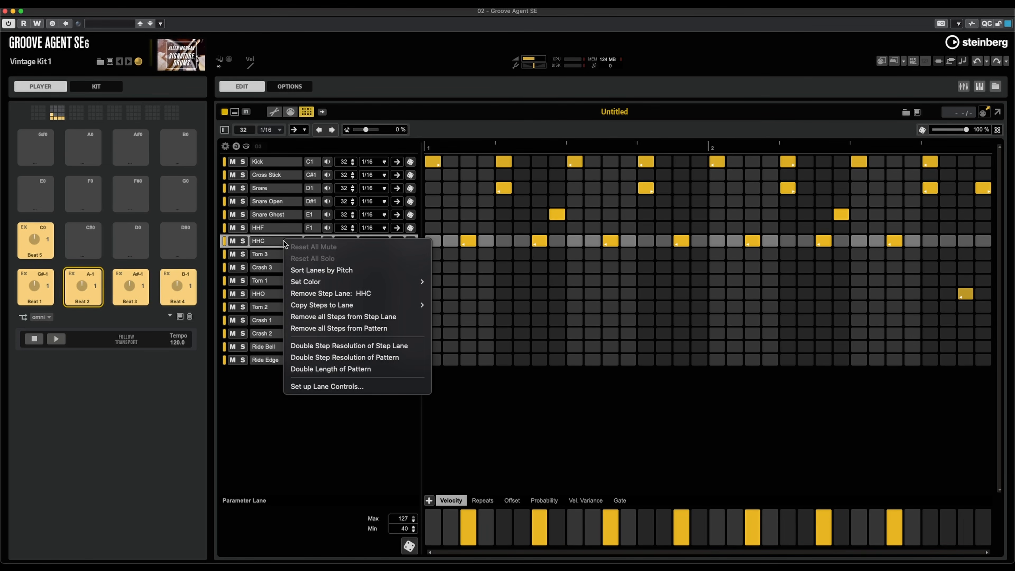
left_click(388, 318)
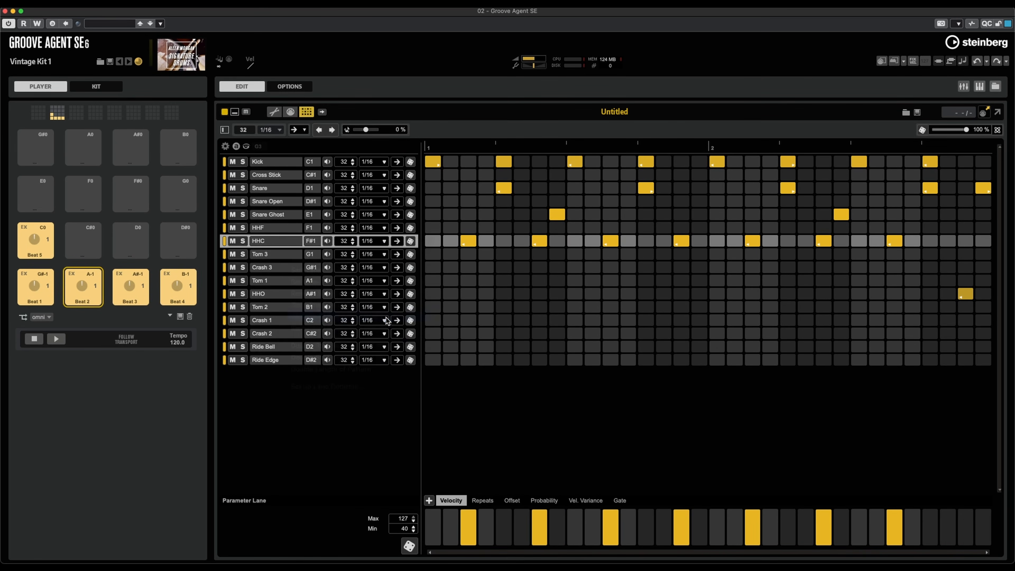
- Show the step generation controls for the HHF lane and fill the lane with randomized steps
left_click(267, 230)
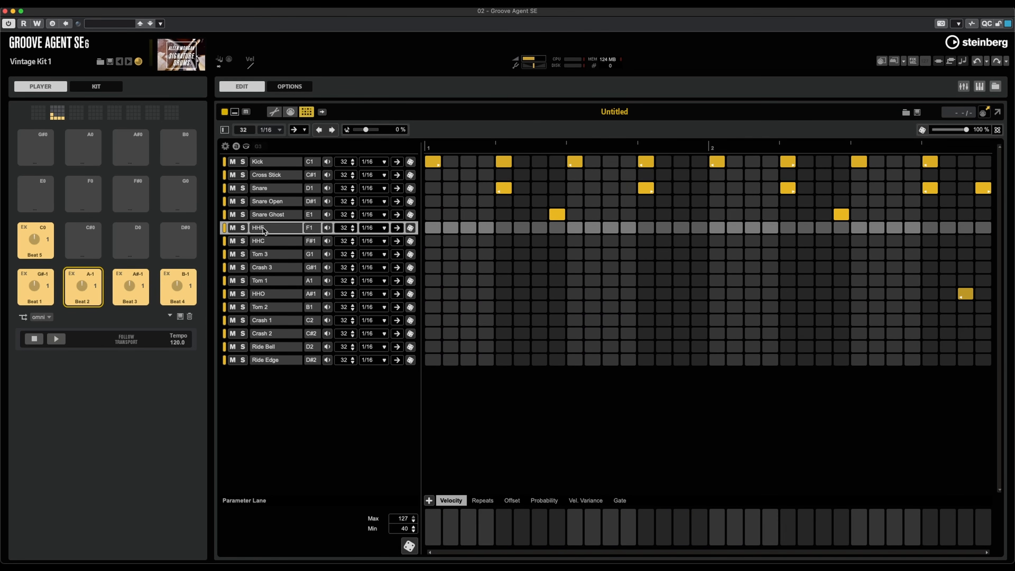
left_click(327, 228)
left_click(225, 130)
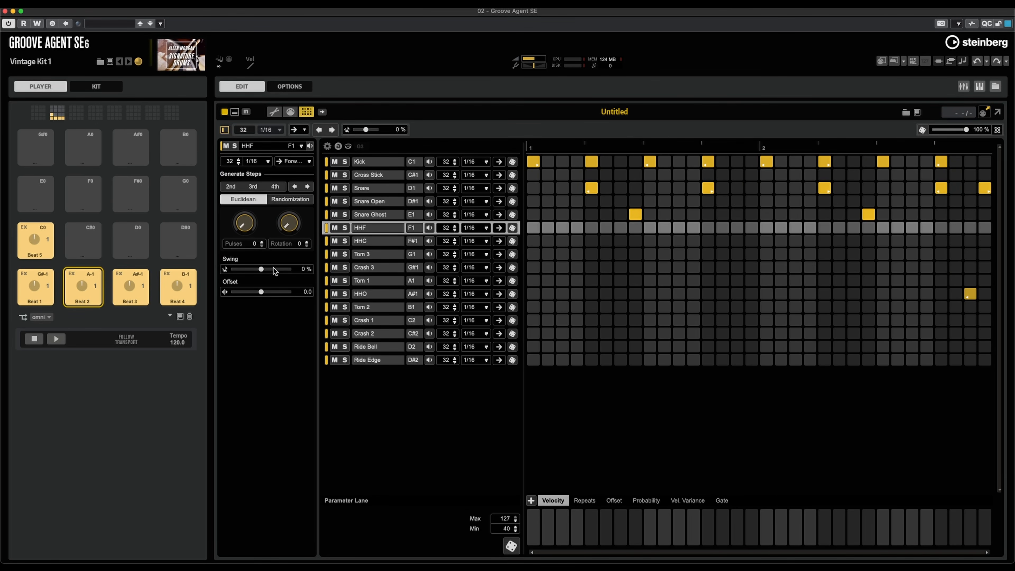
left_click(296, 200)
left_click(293, 225)
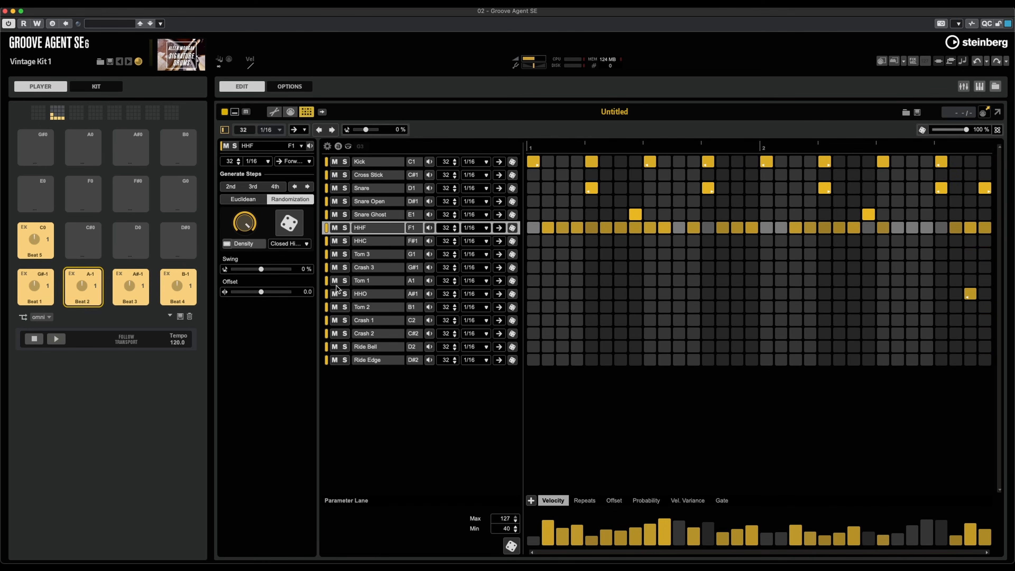
- Switch the HHF lane to Euclidean generation with 16 pulses and play the pattern
left_click(254, 202)
double_click(261, 242)
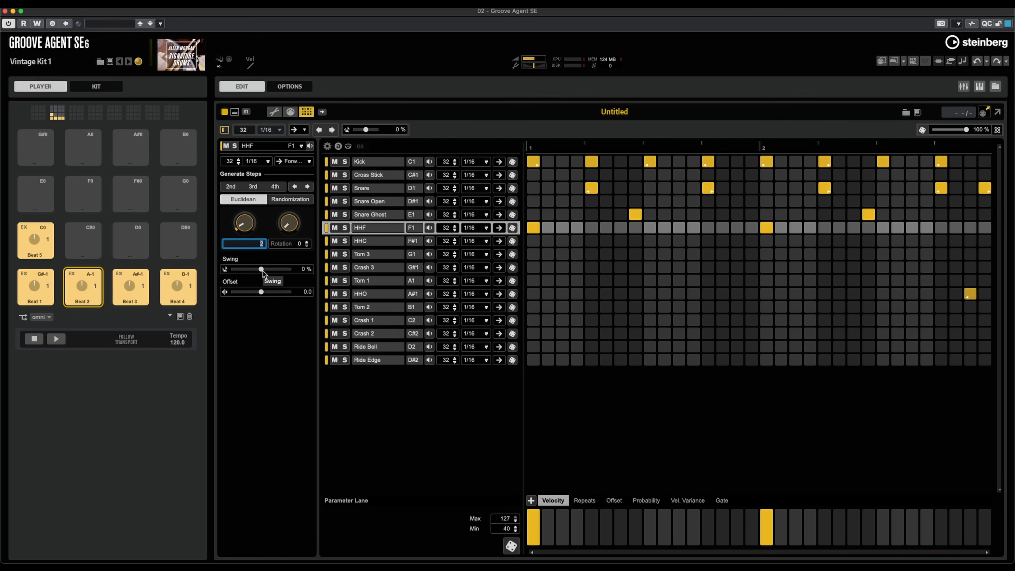
type("16")
key("Return")
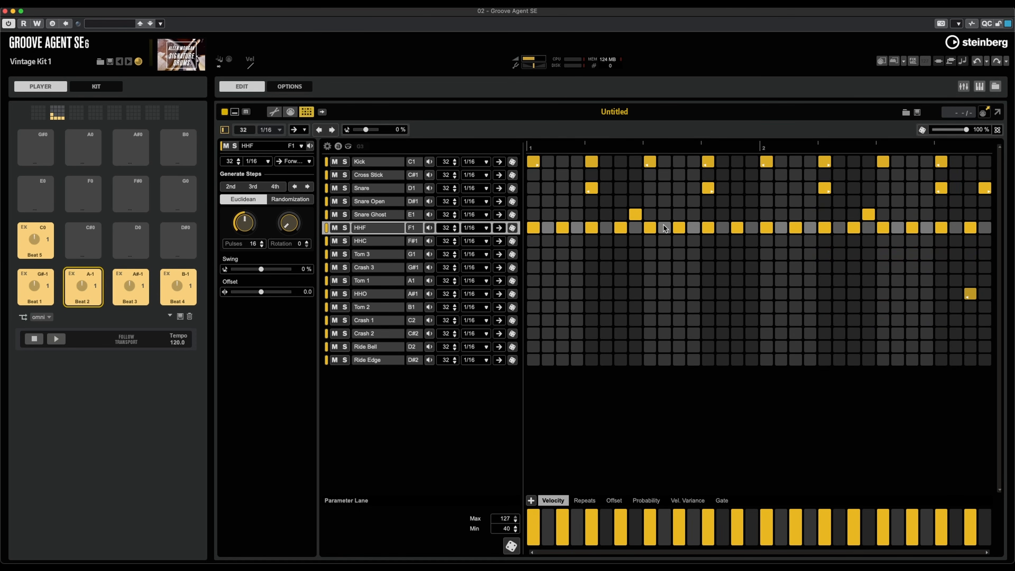
left_click(56, 338)
- Set the HHF lane's Euclidean pulses to 32 and play the pattern
double_click(253, 245)
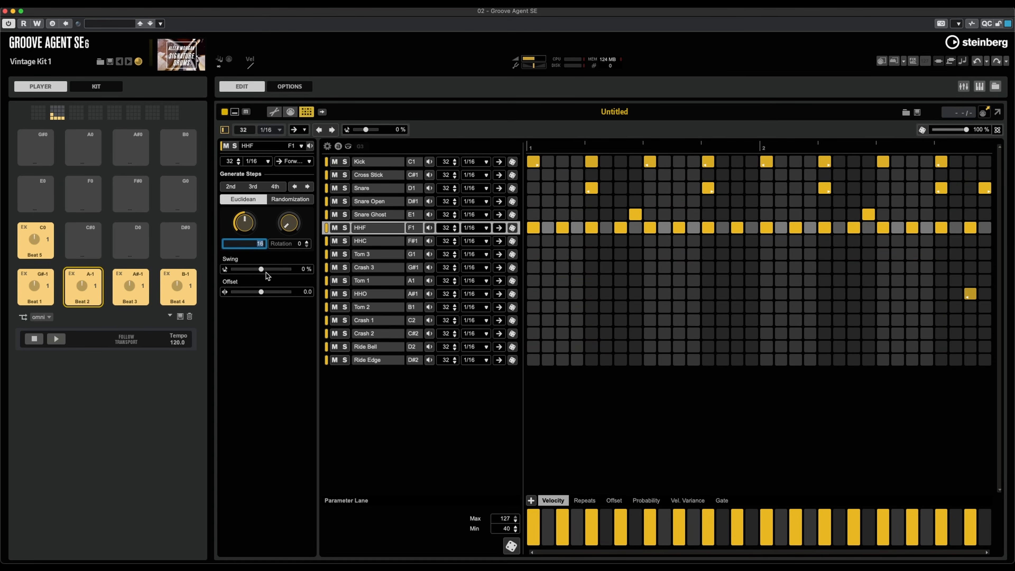
type("32")
key("Return")
left_click(56, 339)
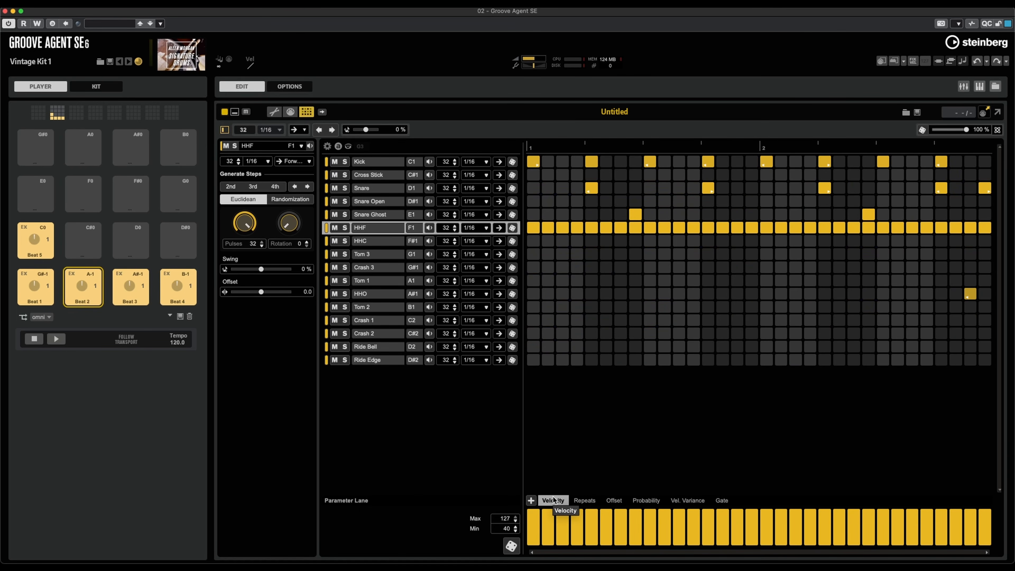
- Lower the velocities of steps 2, 4, 6, 8 and 10 on the HHF lane
left_click(550, 526)
left_click(579, 523)
left_click(609, 516)
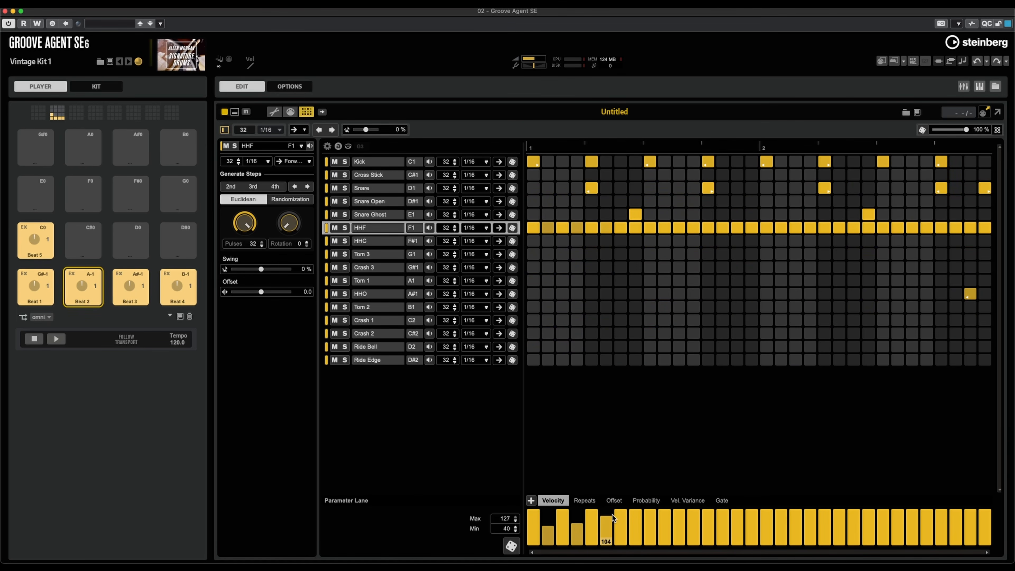
left_click(636, 528)
left_click(664, 524)
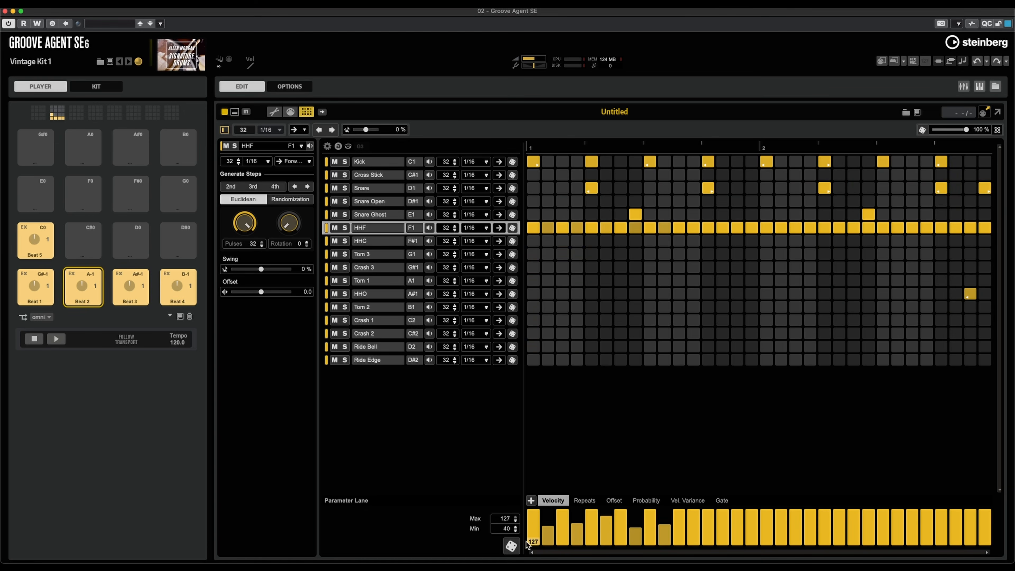
- Randomize the HHF lane's step velocities and lower those of steps 26, 28 and 21
left_click(512, 546)
left_click(56, 338)
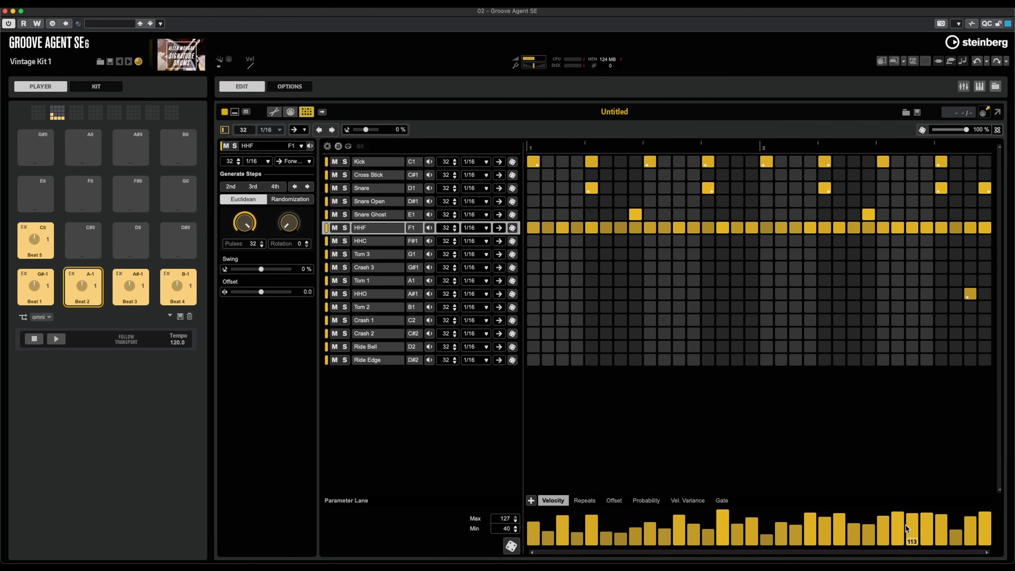
left_click(898, 532)
left_click(926, 528)
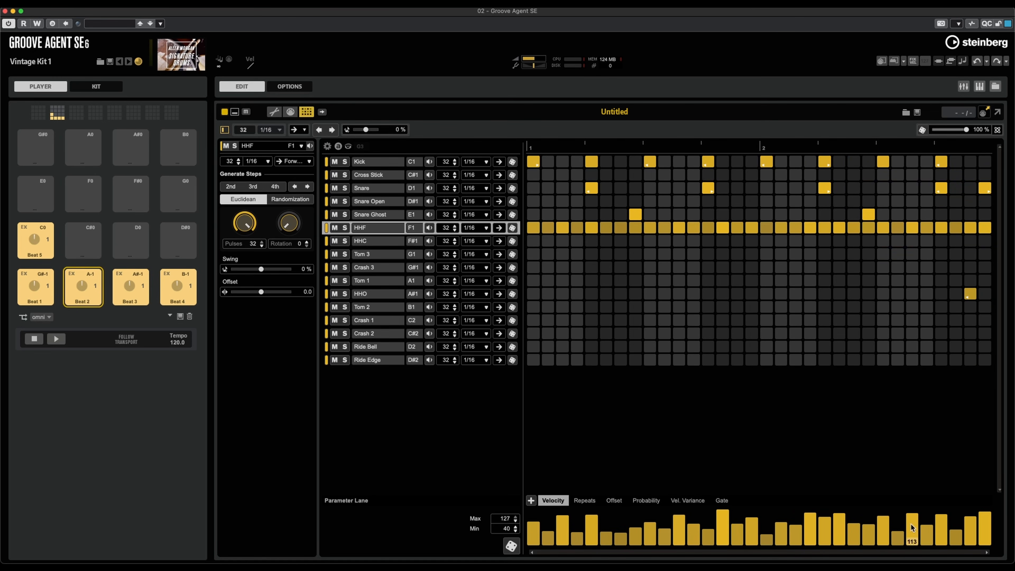
left_click(825, 528)
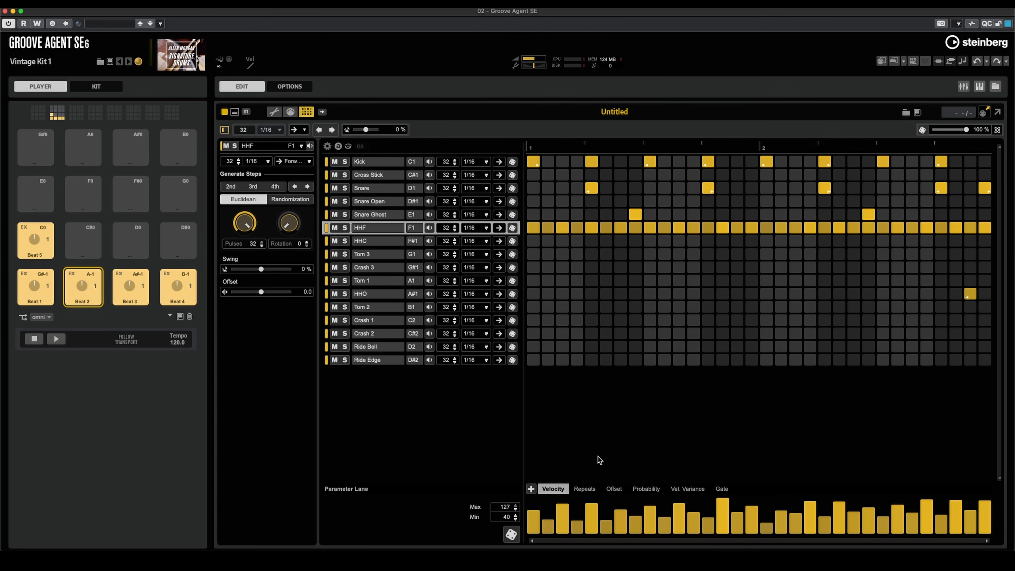
- Add repeats to steps 7, 10 and 19 of the HHF lane and play the pattern
left_click(586, 488)
left_click(621, 530)
left_click(665, 531)
left_click(795, 531)
left_click(56, 338)
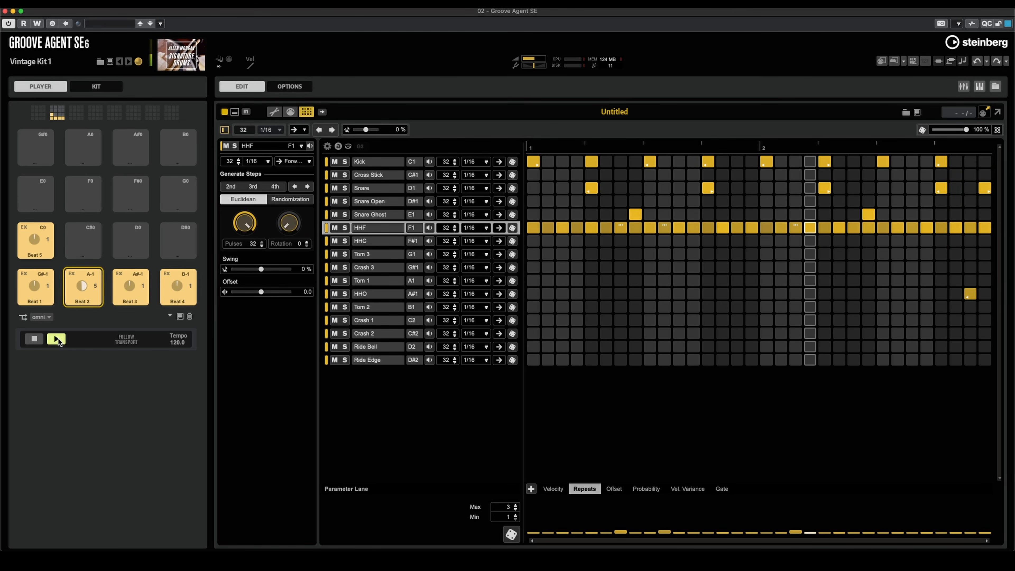
left_click(57, 339)
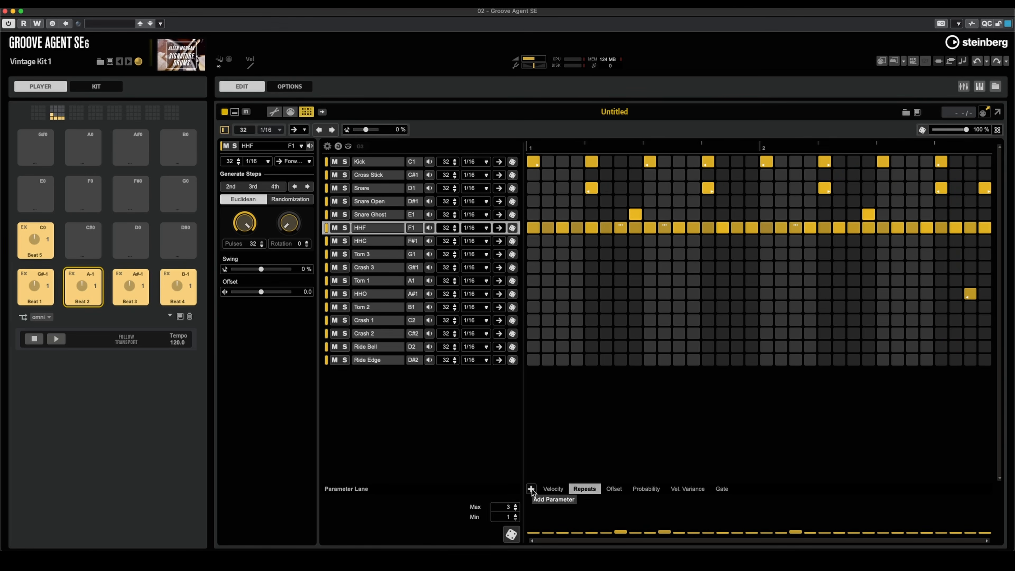
- Examine the Pad Automation, Other Automation and MIDI Controller parameters available for the HHF lane
left_click(532, 489)
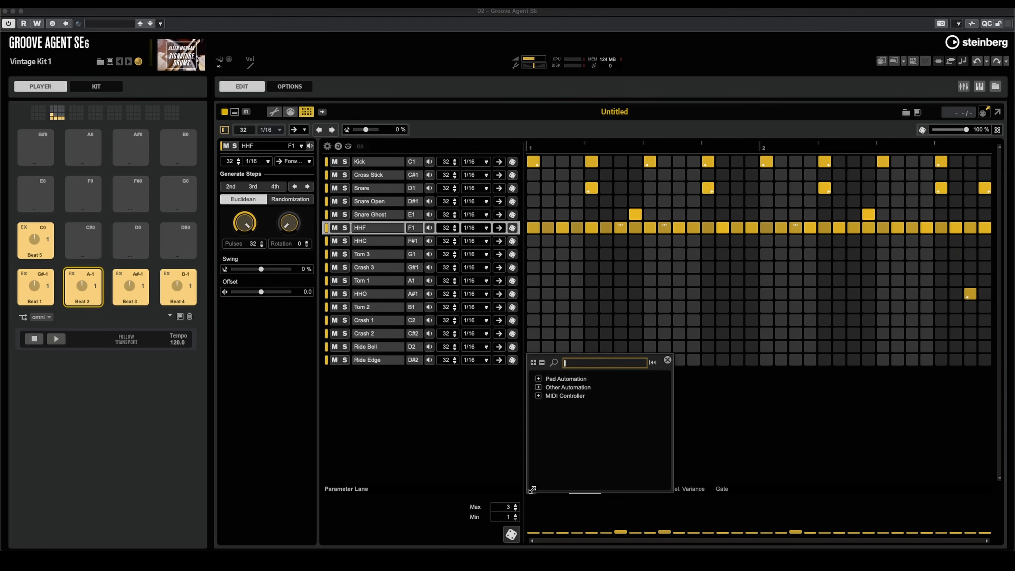
left_click(538, 379)
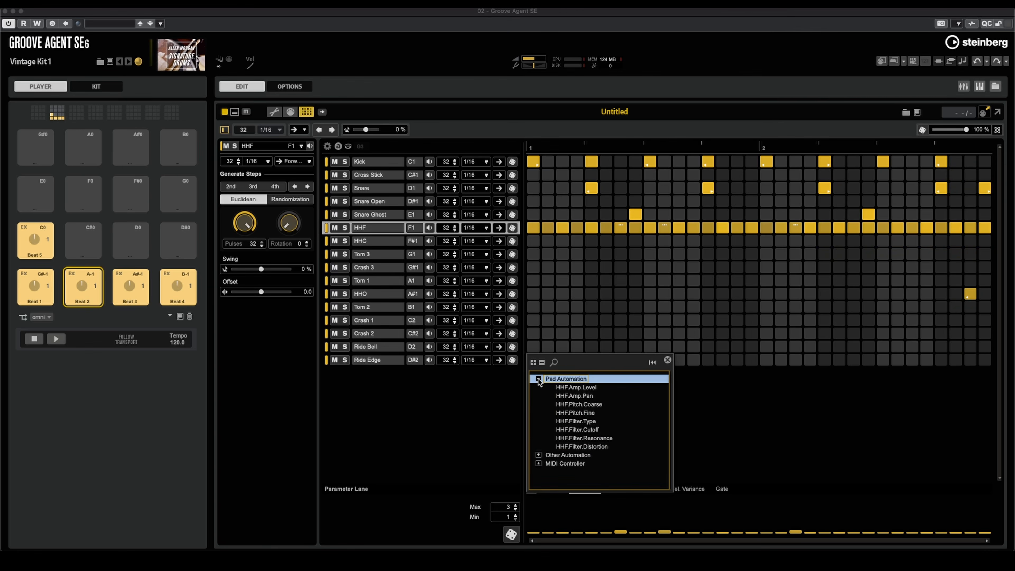
left_click(537, 387)
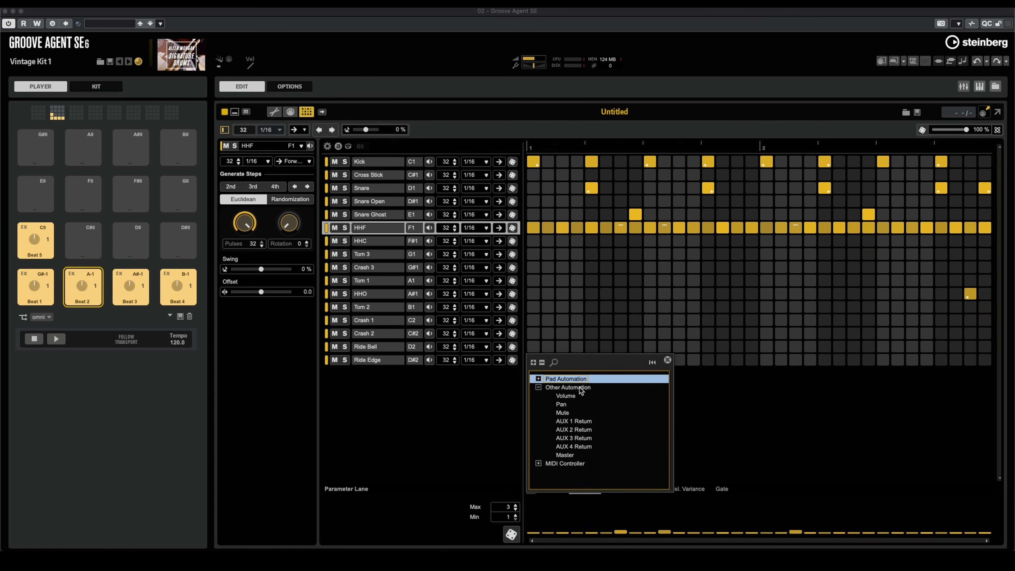
left_click(538, 387)
left_click(538, 396)
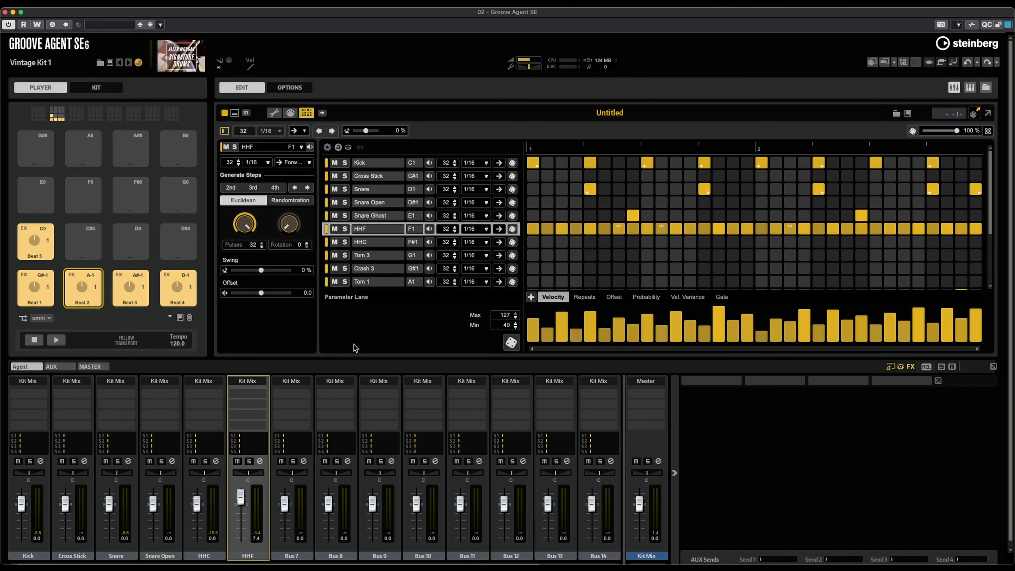
- Insert a Bit Crusher on the HHF mixer bus and adjust its low-pass cutoff while the soloed HHF lane plays
left_click(244, 394)
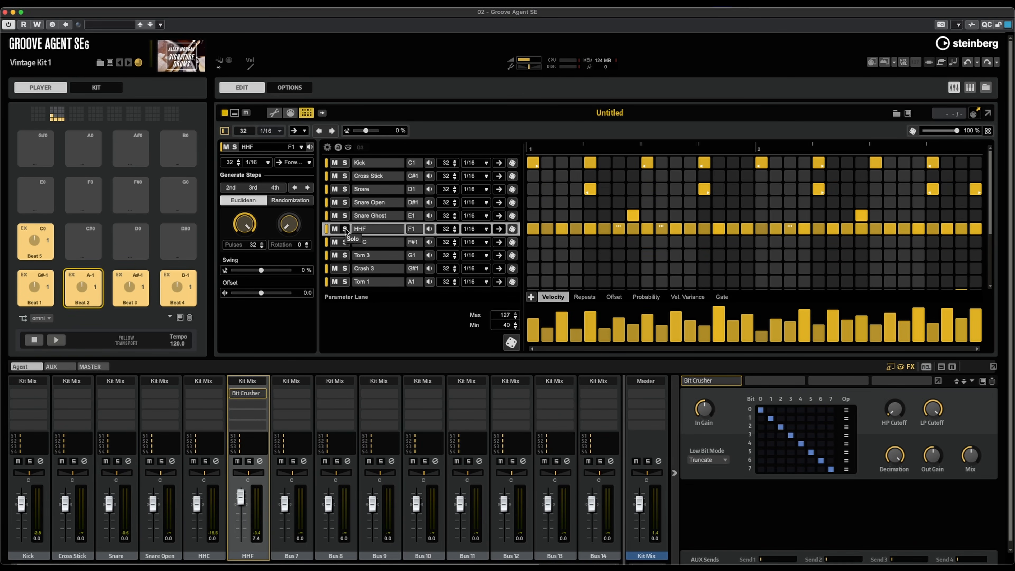
left_click(346, 229)
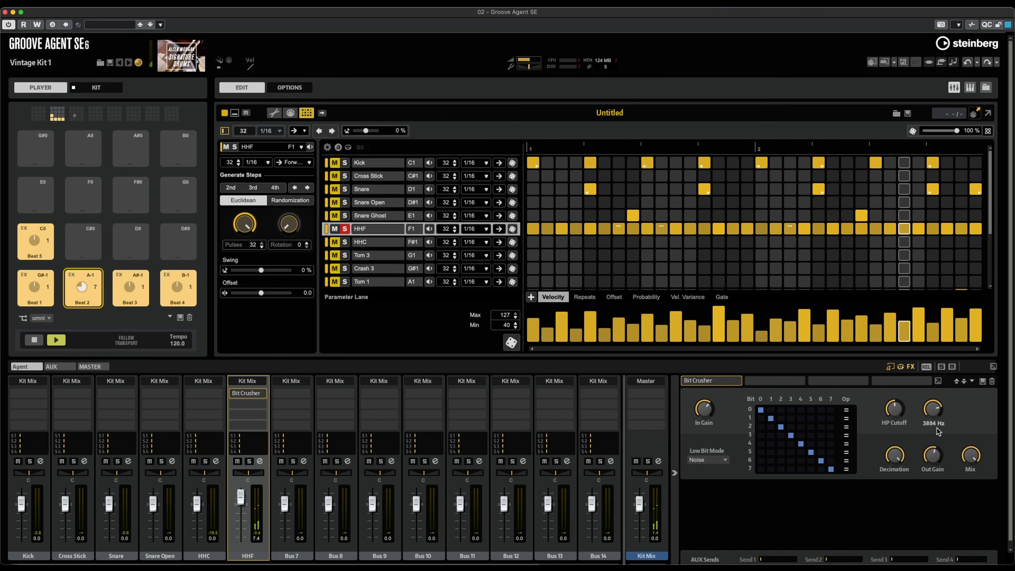
left_click_drag(936, 428, 936, 456)
key("space")
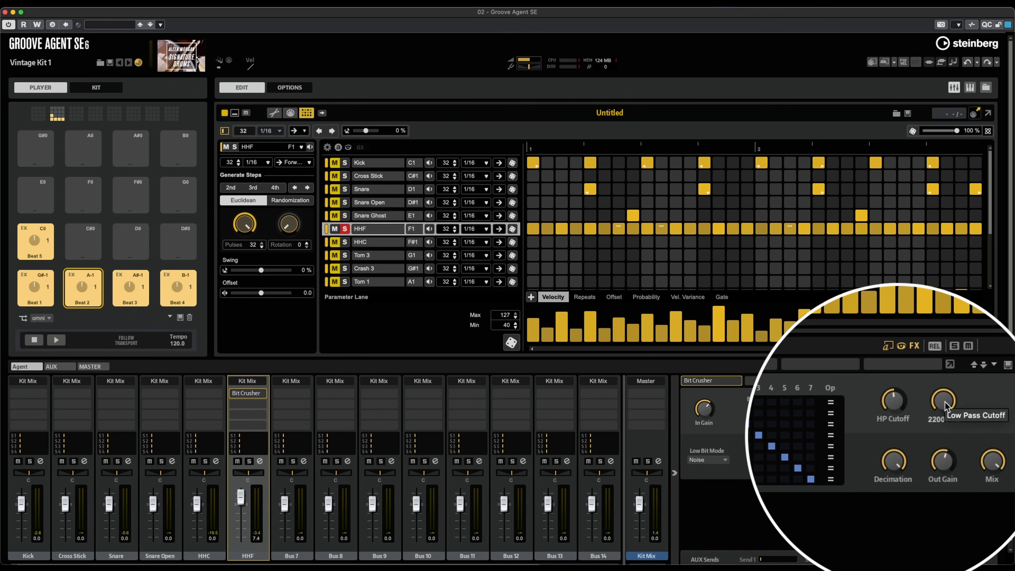
- Assign the Bit Crusher's low-pass cutoff to MIDI control and add the 1 - Modulation parameter to the HHF lane
right_click(932, 408)
left_click(884, 467)
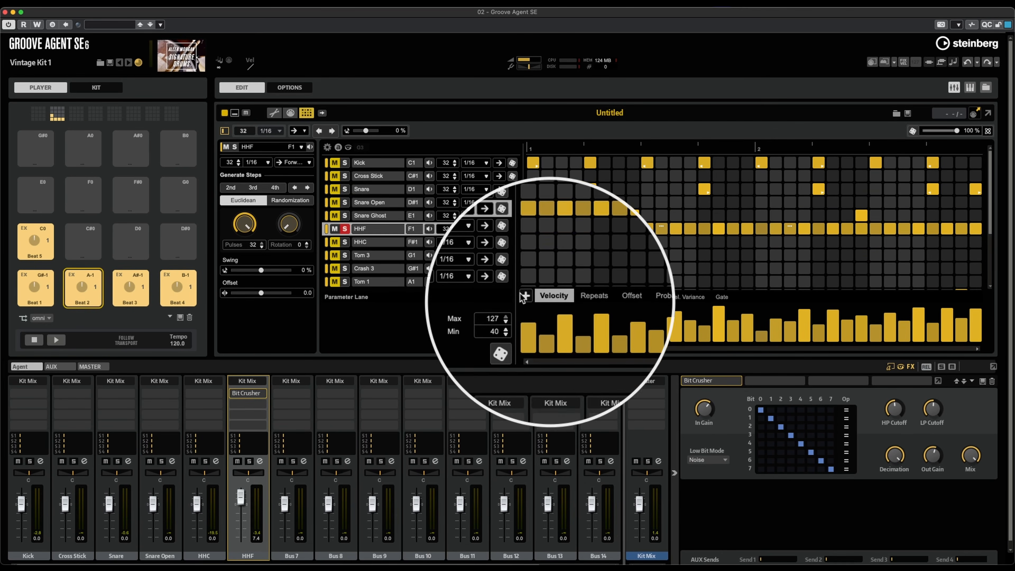
left_click(525, 296)
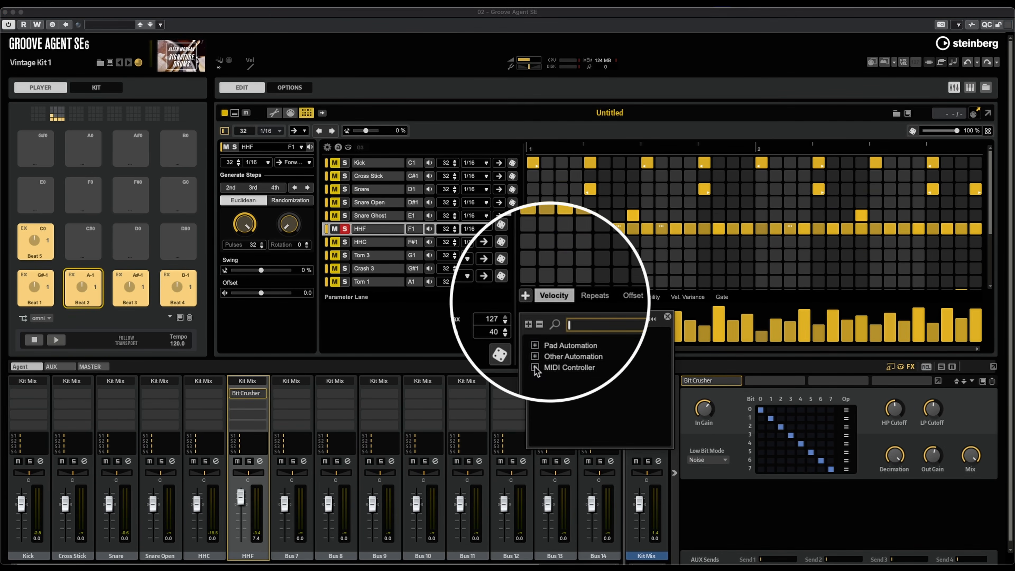
left_click(540, 353)
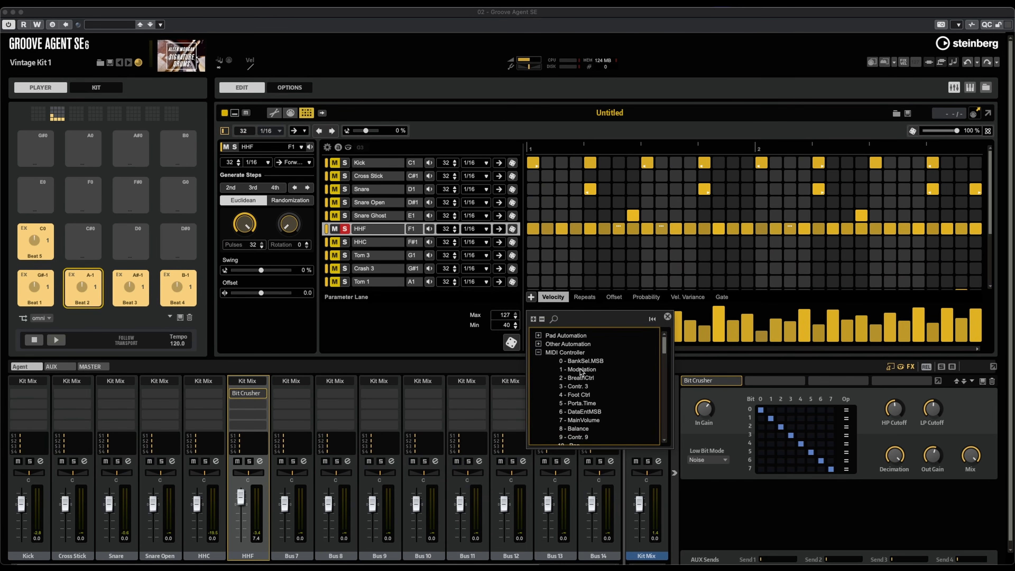
left_click(581, 369)
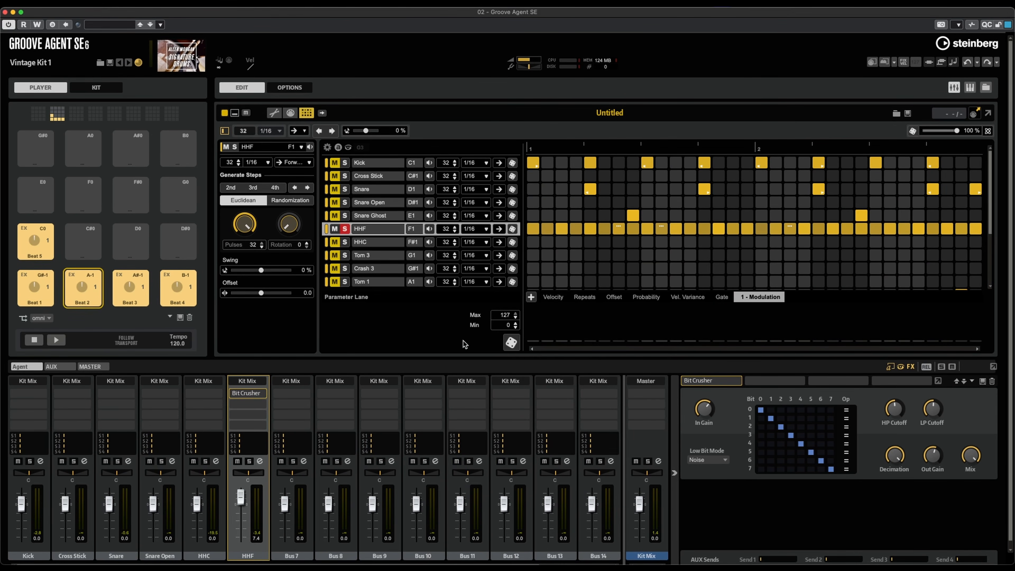
- Randomize the HHF lane's modulation values between 75 and 127 and play the pattern
left_click(512, 343)
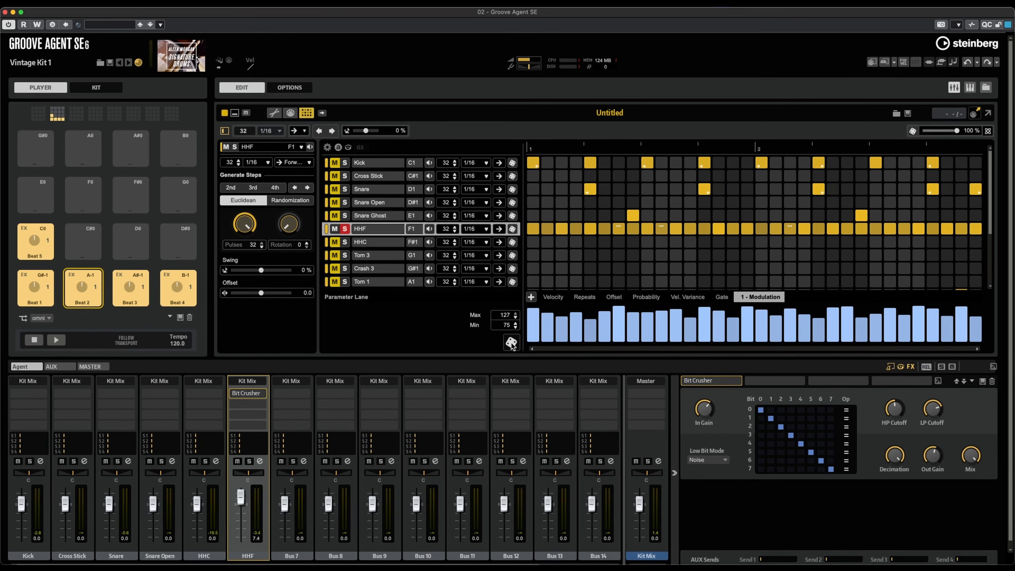
left_click(56, 340)
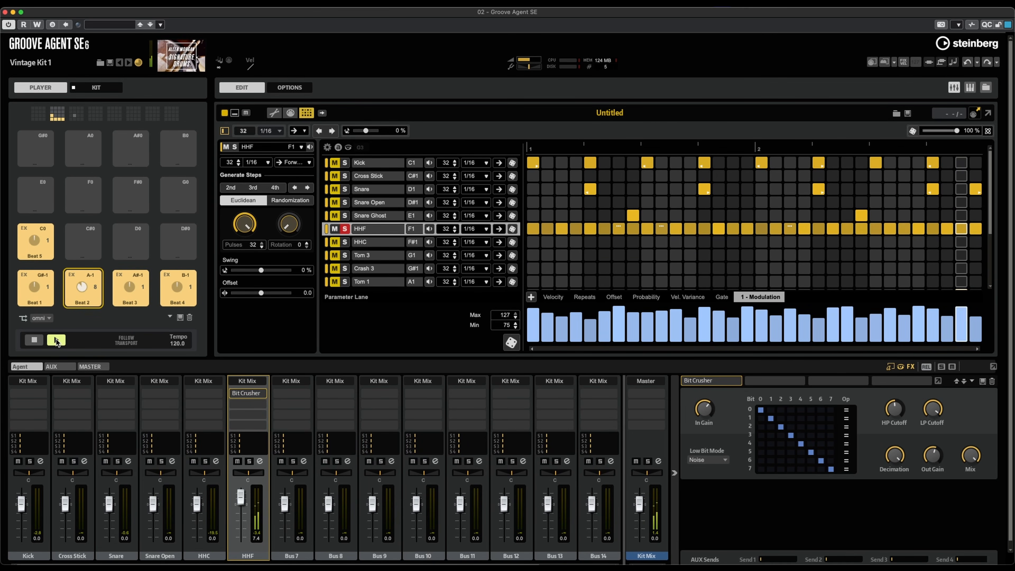
left_click(57, 340)
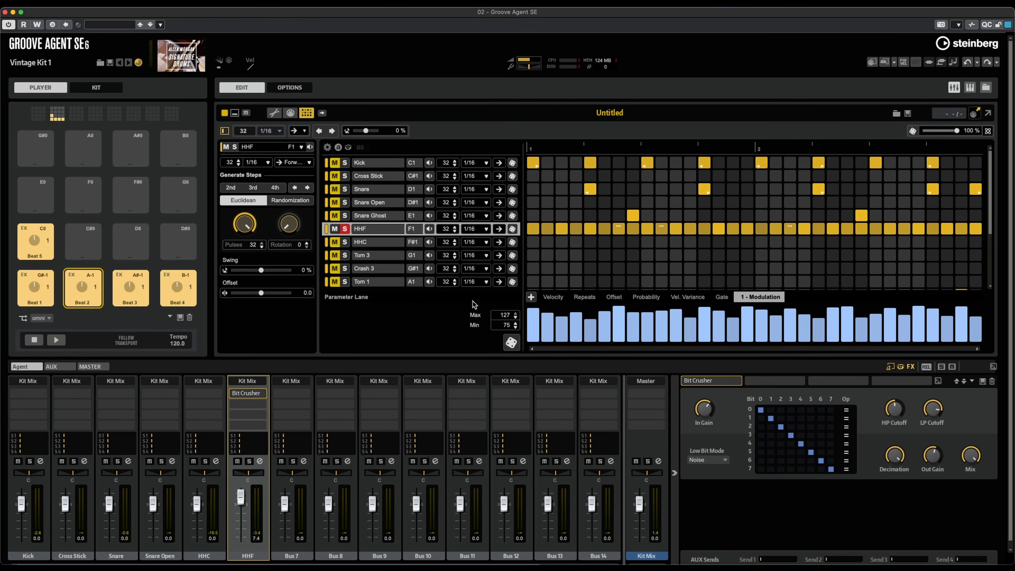
- Add HHF Amp.Pan pad automation to the HHF lane, randomize its per-step values and play the pattern
left_click(531, 297)
left_click(539, 336)
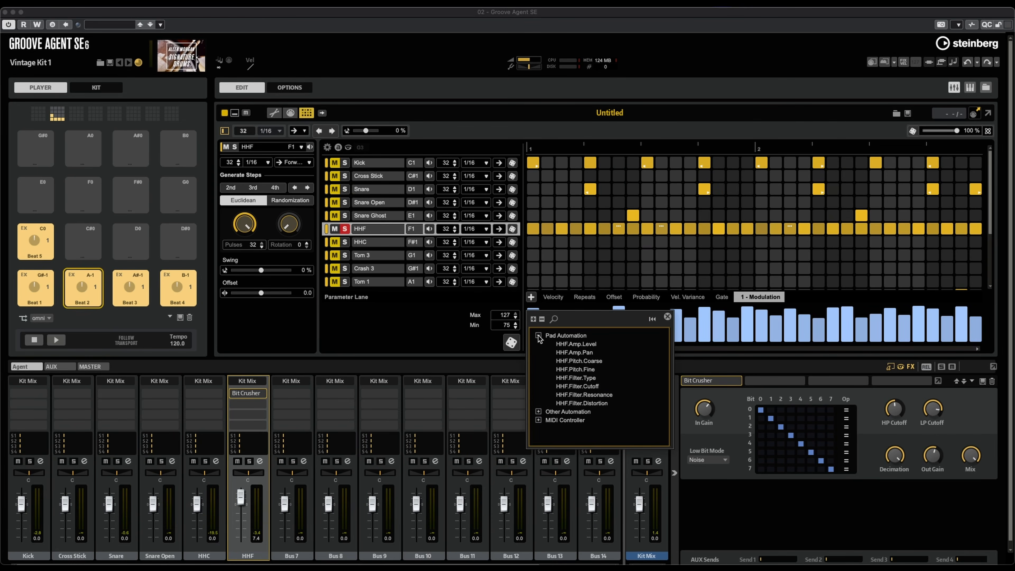
left_click(583, 353)
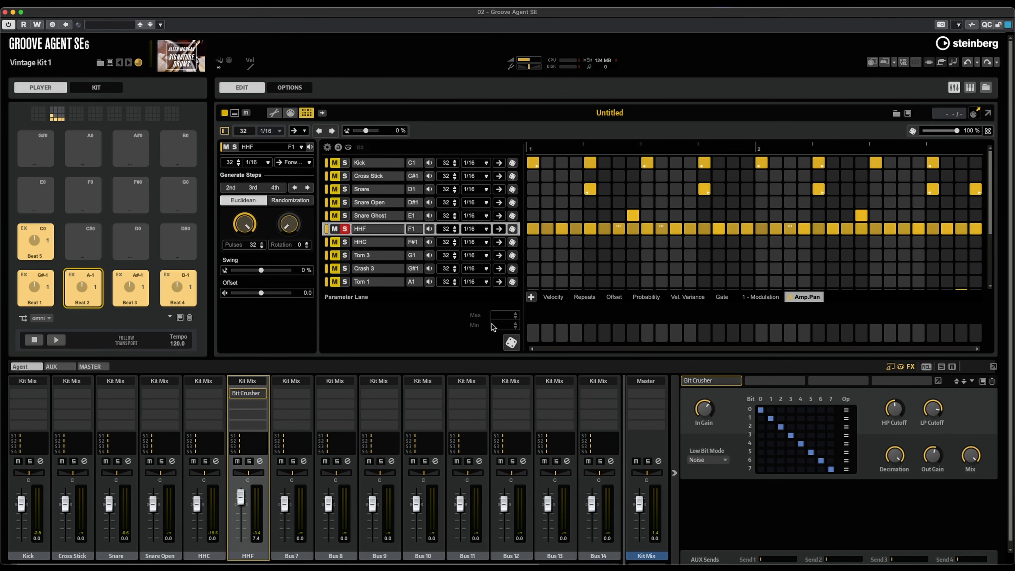
left_click(511, 343)
left_click(56, 340)
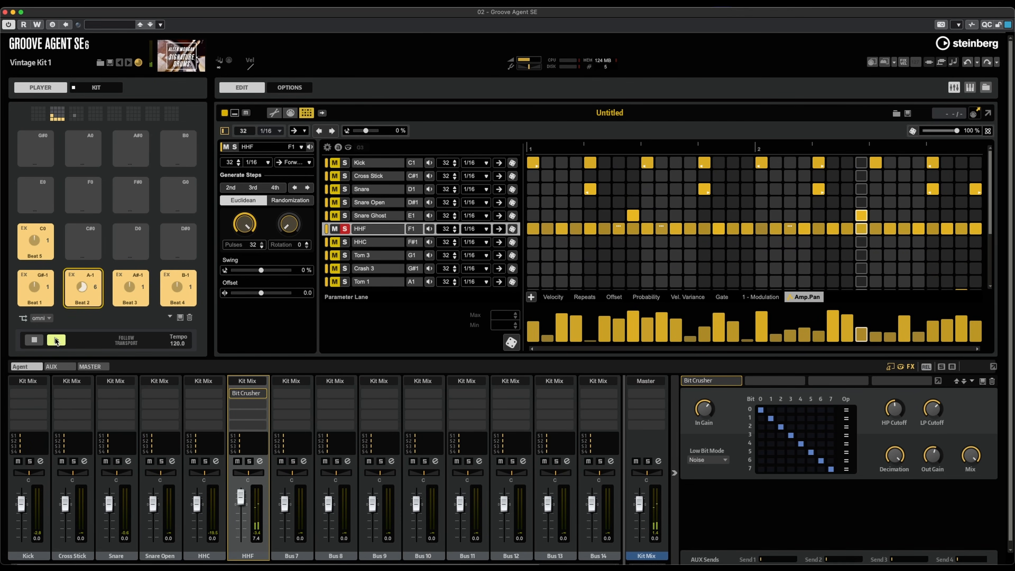
left_click(56, 340)
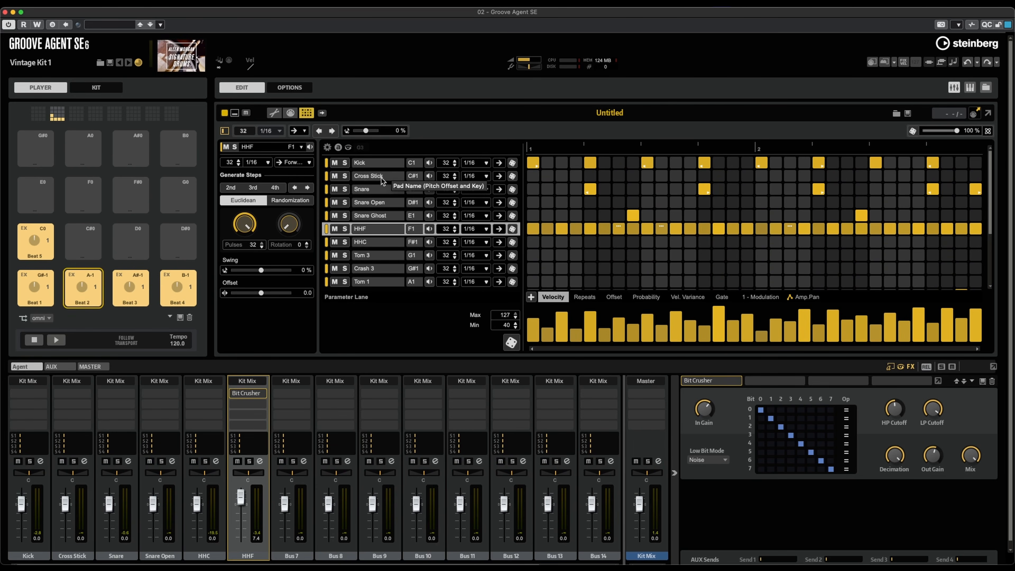
- Randomize the Cross Stick lane's steps, play the pattern and raise the velocity of the lane's last hit
left_click(429, 176)
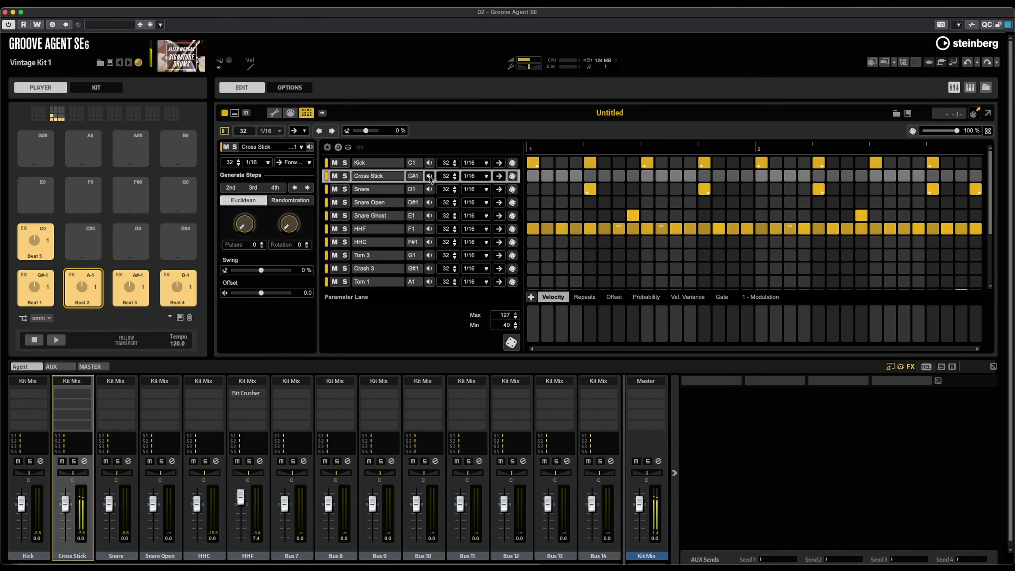
left_click(512, 176)
left_click(56, 340)
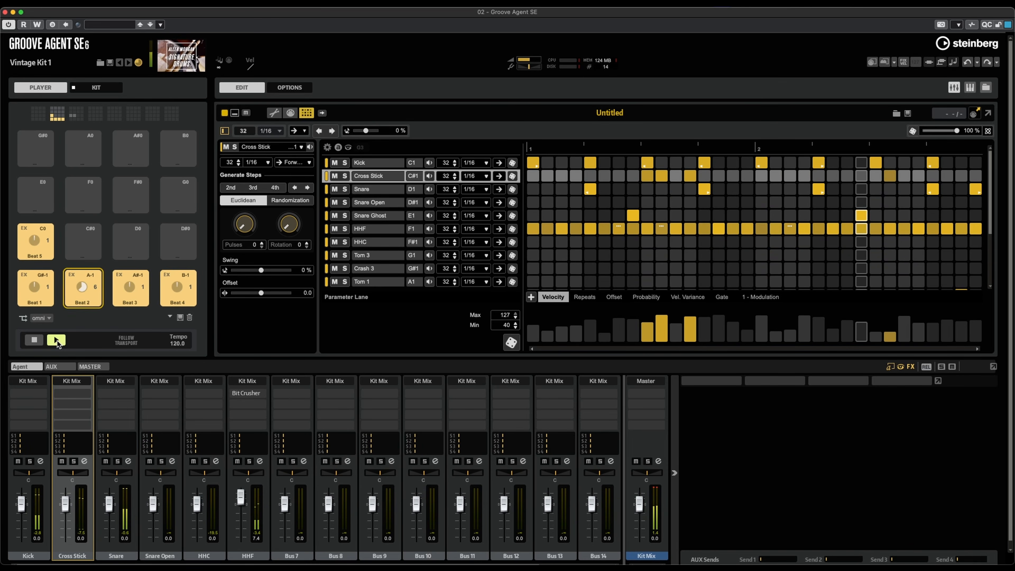
key("space")
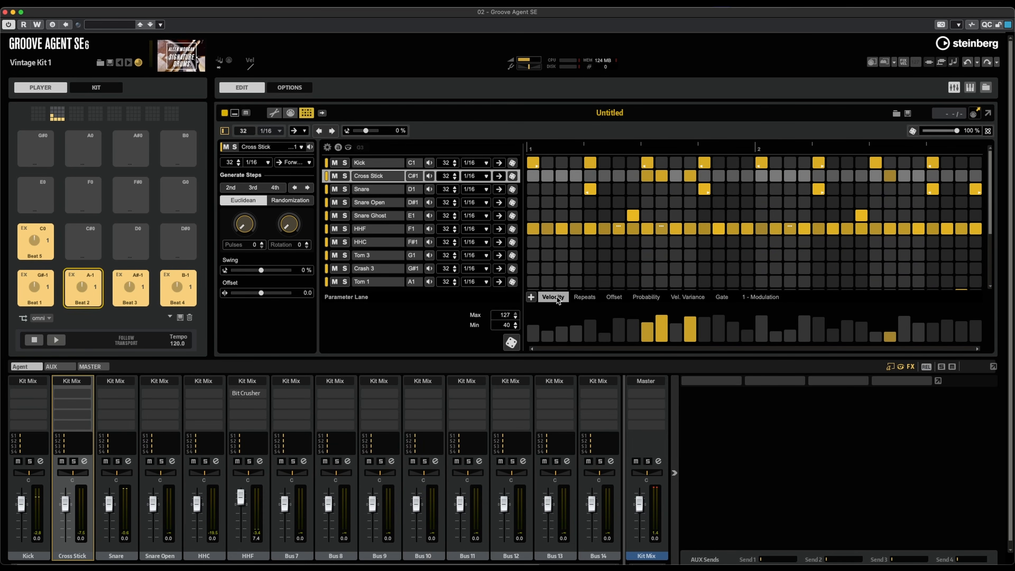
mouse_move(893, 329)
- Route the Cross Stick pad's output to agent bus 7
left_click(96, 87)
right_click(82, 296)
mouse_move(144, 350)
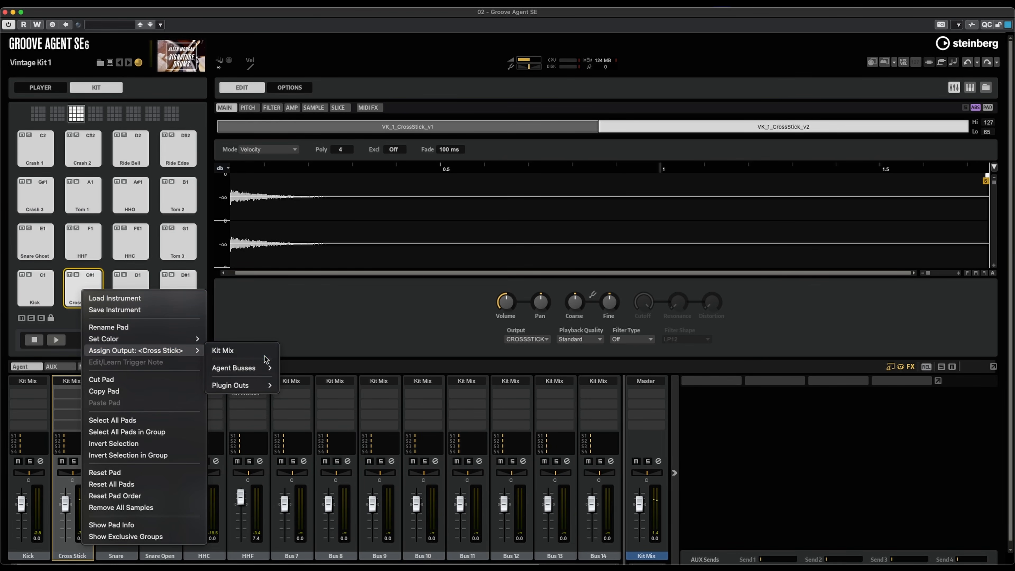
mouse_move(240, 368)
left_click(296, 402)
- Insert the REVerence reverb in the first effect slot of the new Cross Stick bus
left_click(308, 403)
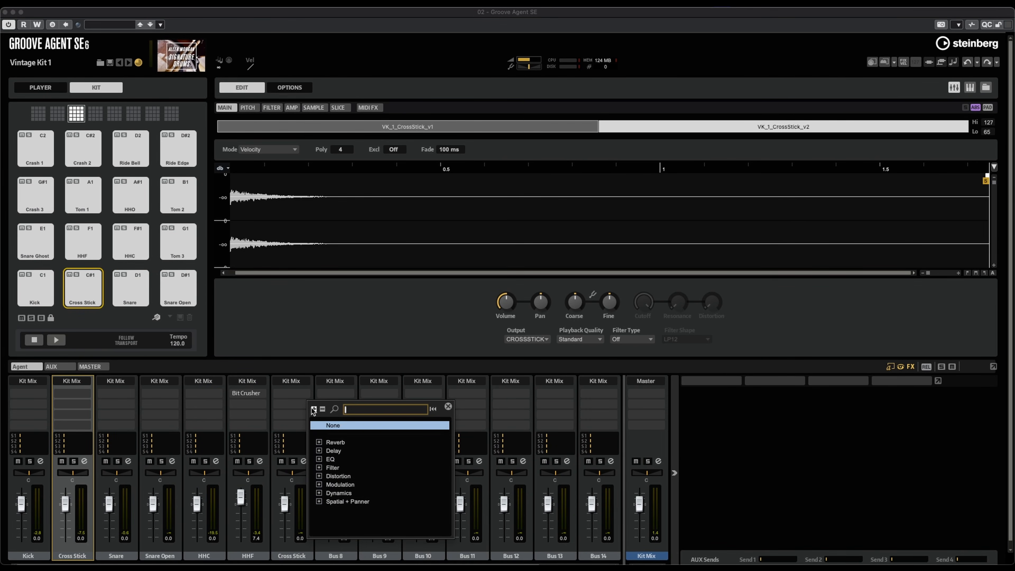
left_click(319, 442)
double_click(352, 451)
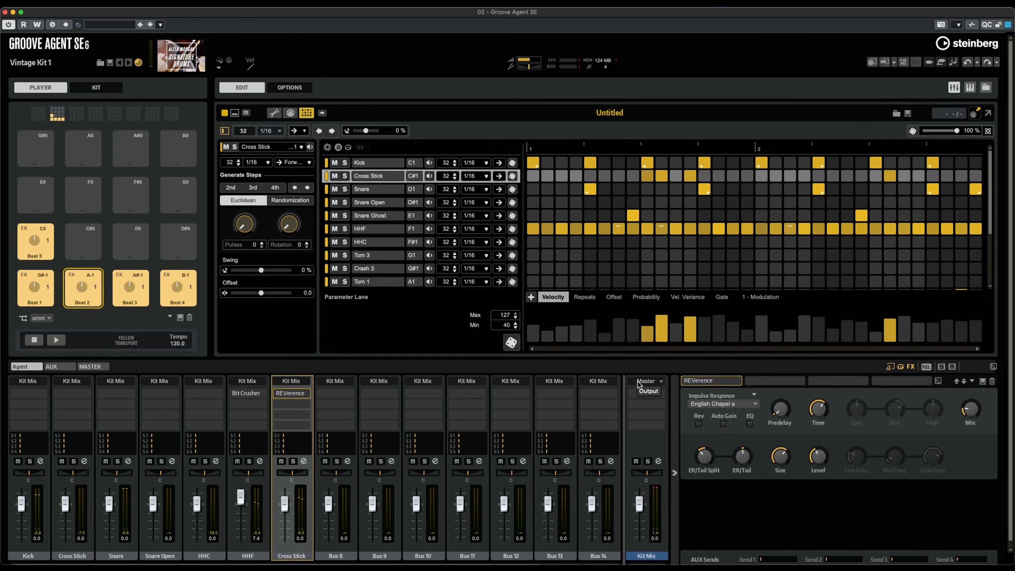
- Insert an Auto Gain Compressor on the Kit Mix bus and adjust its dry/wet mix while the pattern plays
left_click(652, 396)
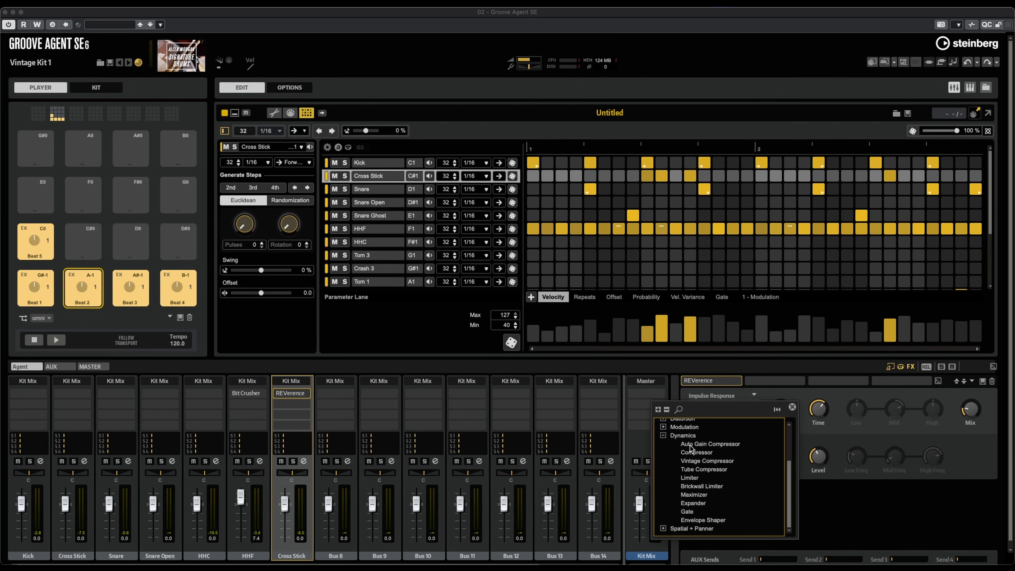
double_click(707, 447)
key("space")
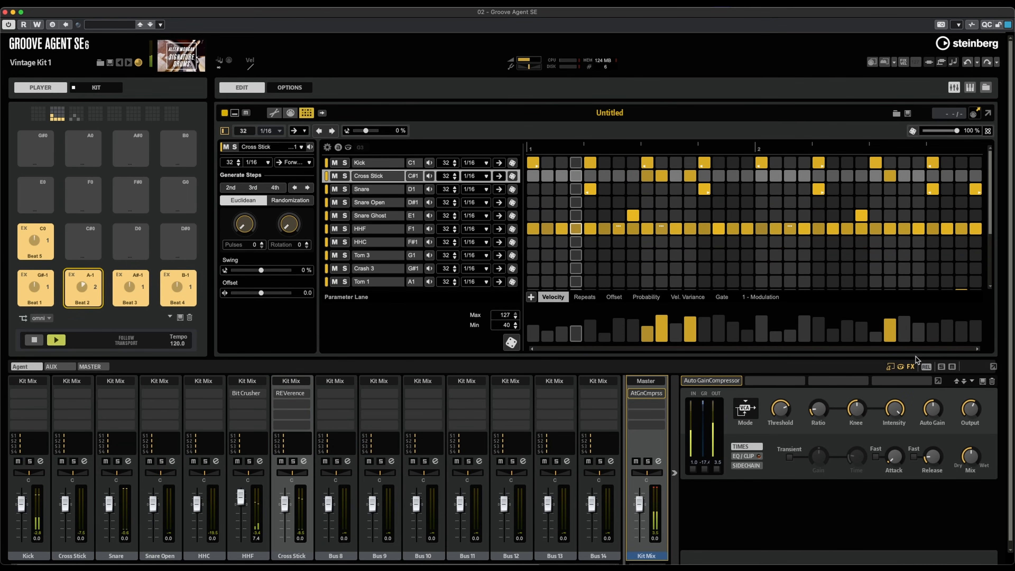
left_click_drag(972, 456, 973, 441)
left_click(33, 340)
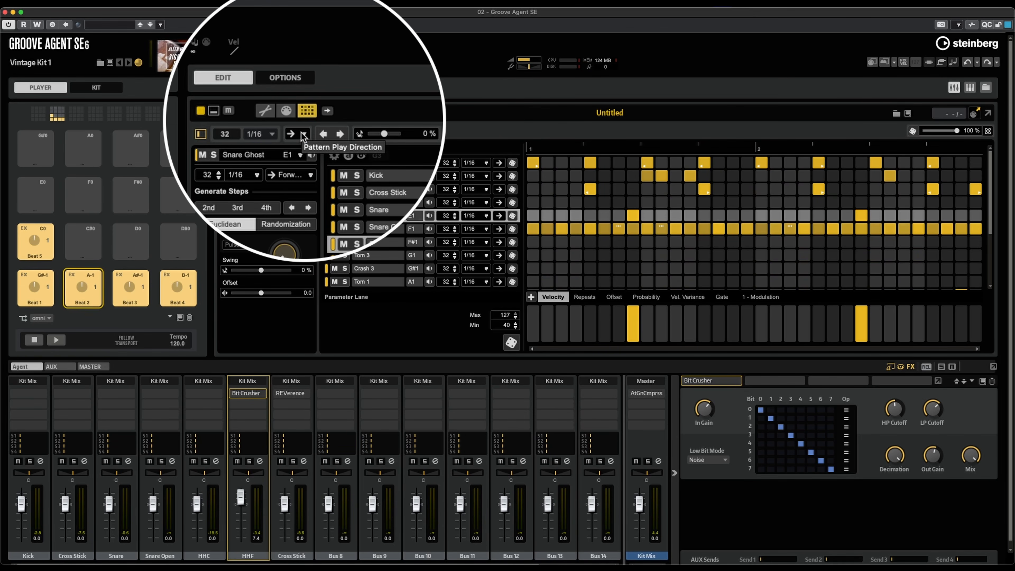
- Try another play direction for the whole pattern and play it back
left_click(304, 135)
left_click(320, 150)
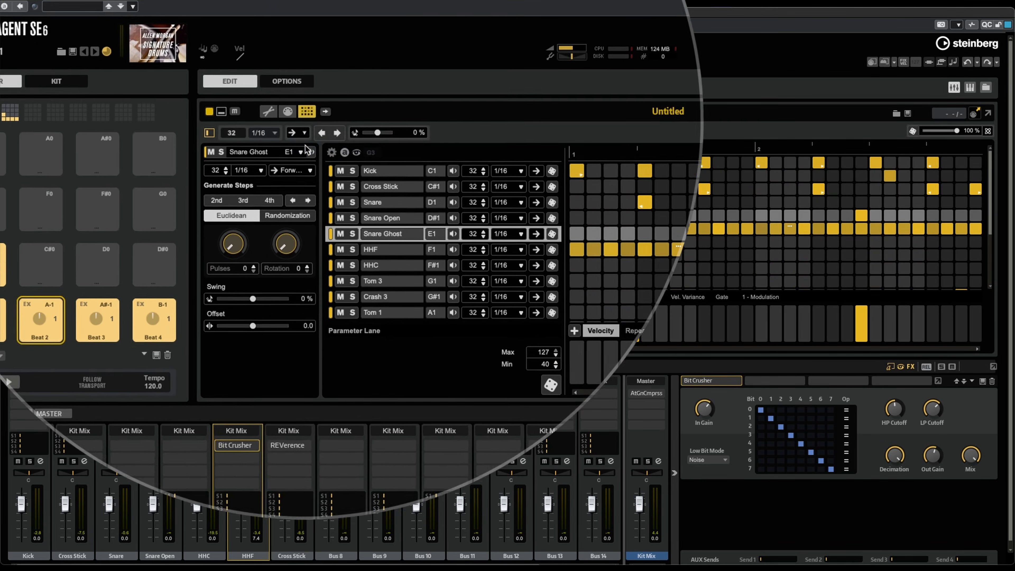
left_click(56, 339)
left_click(59, 341)
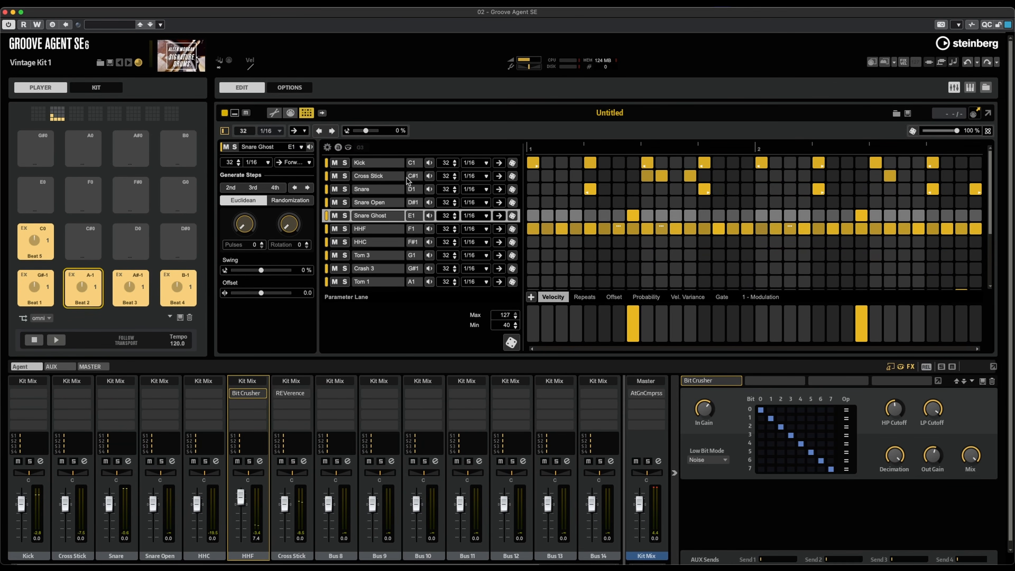
- Set only the Cross Stick lane's play direction to Backward and play the pattern
left_click(372, 178)
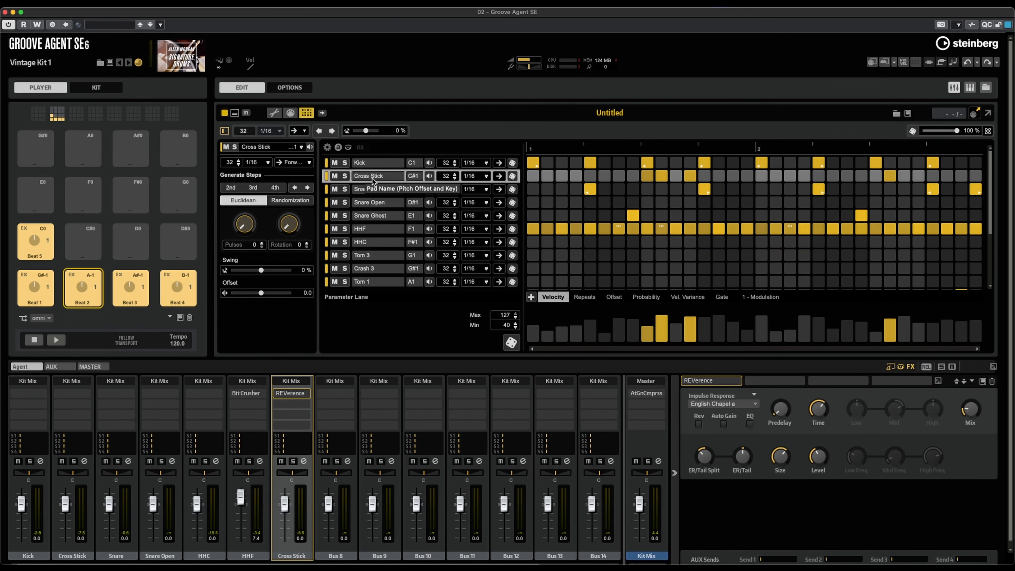
left_click(499, 176)
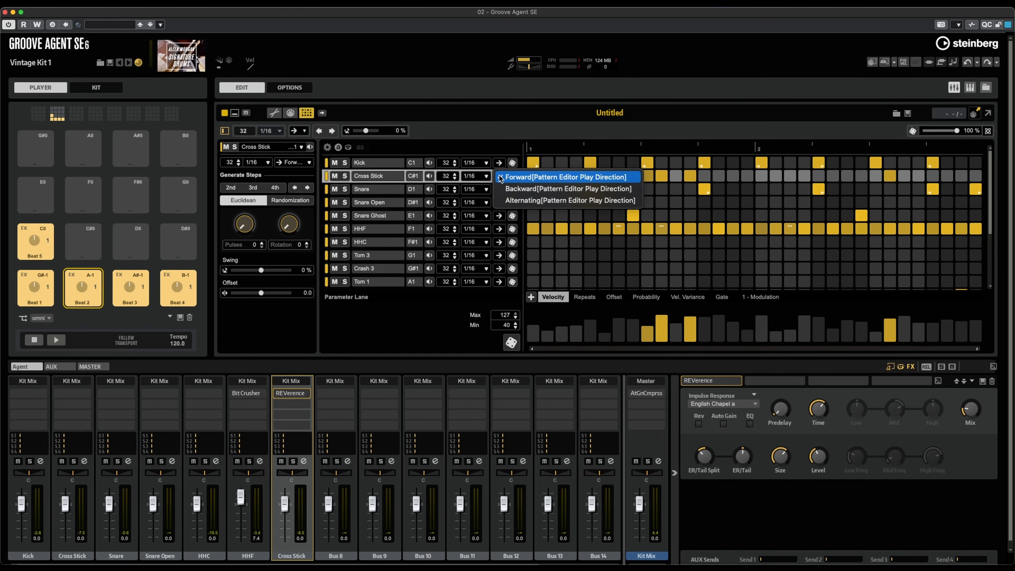
left_click(515, 188)
left_click(499, 176)
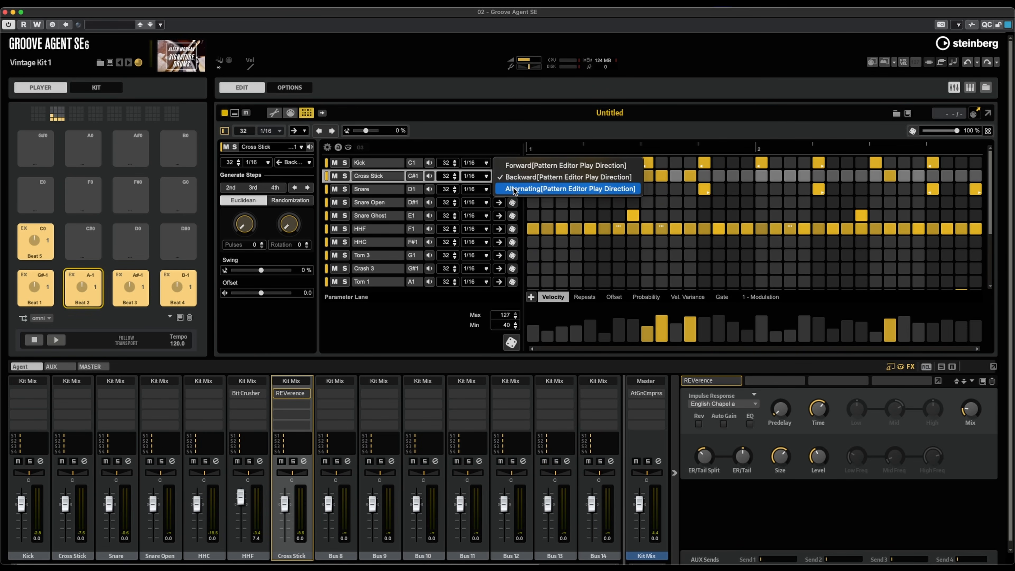
left_click(53, 342)
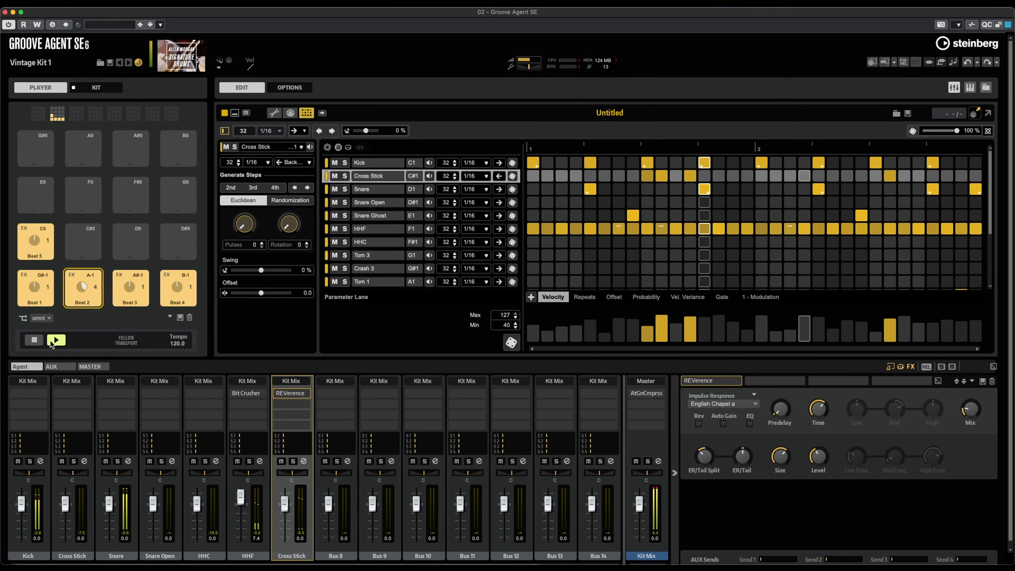
left_click(55, 340)
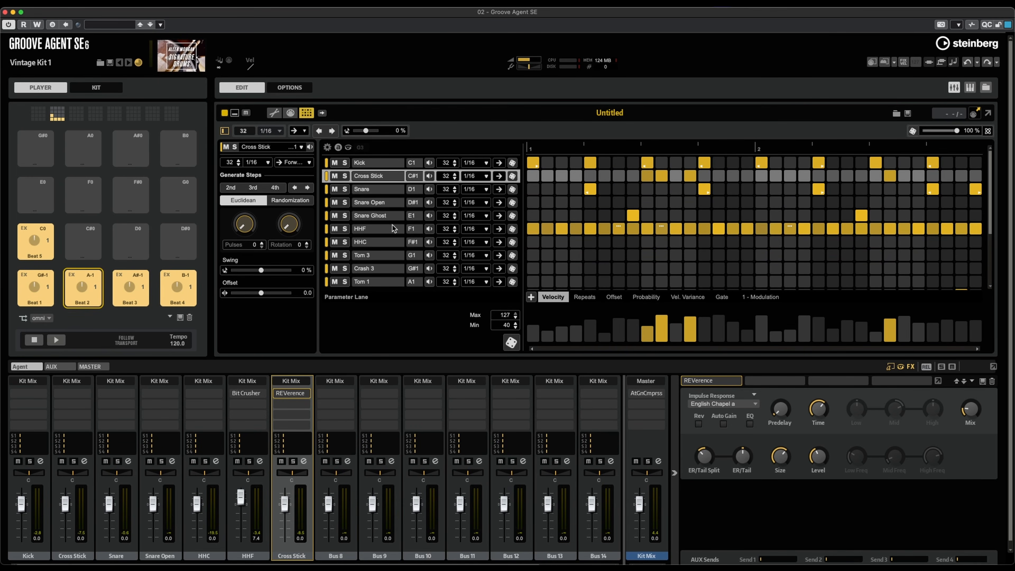
- Set the HHF lane's step resolution to 1/32
left_click(387, 229)
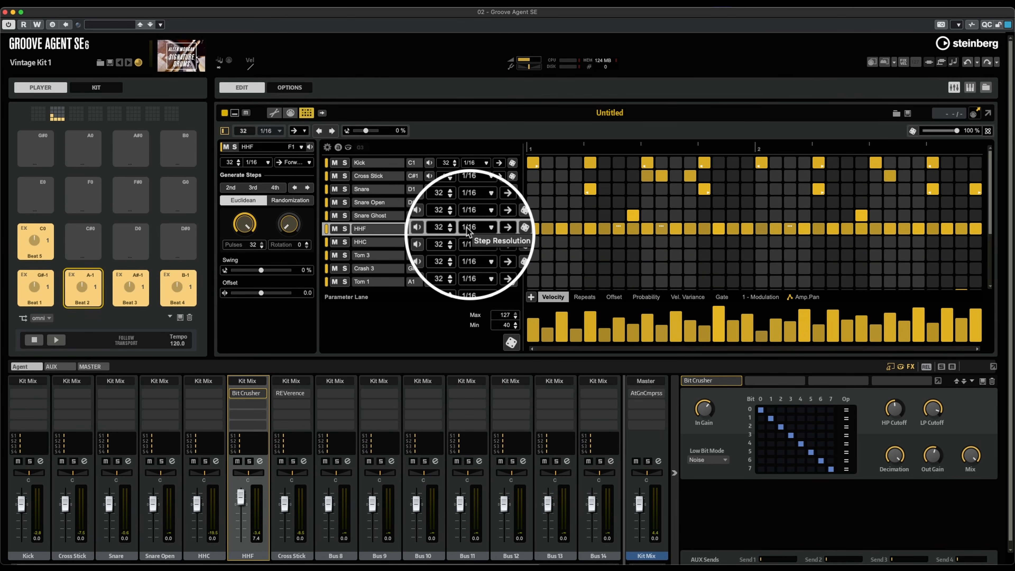
left_click(476, 228)
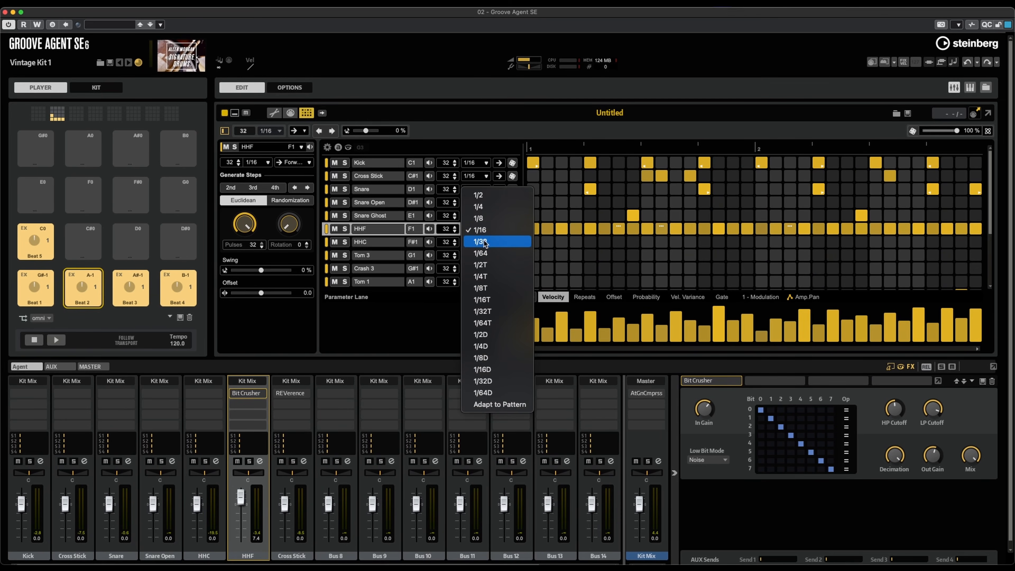
left_click(482, 242)
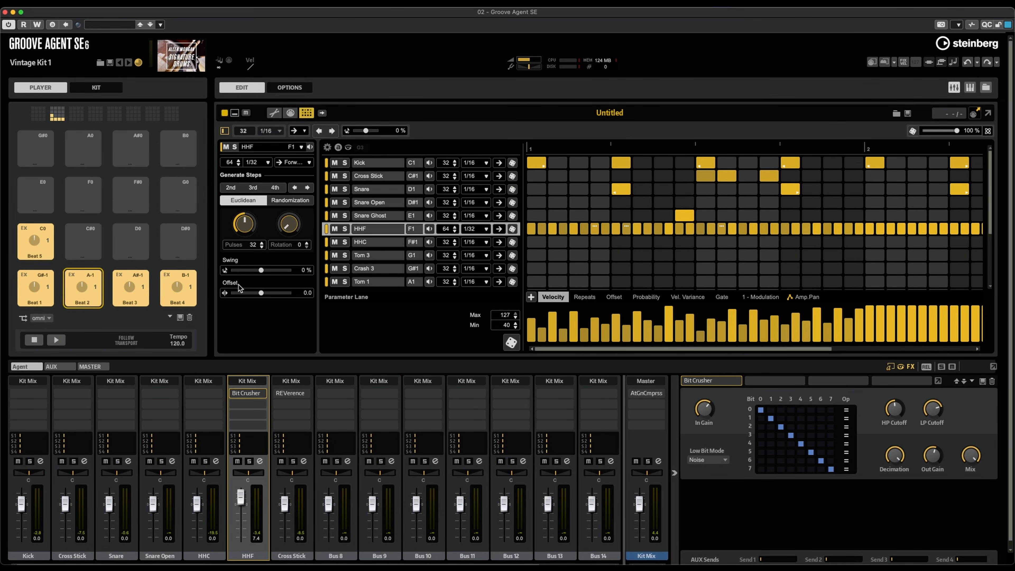
- Select the Kick lane and try shifting the pattern three steps to the right
left_click(354, 163)
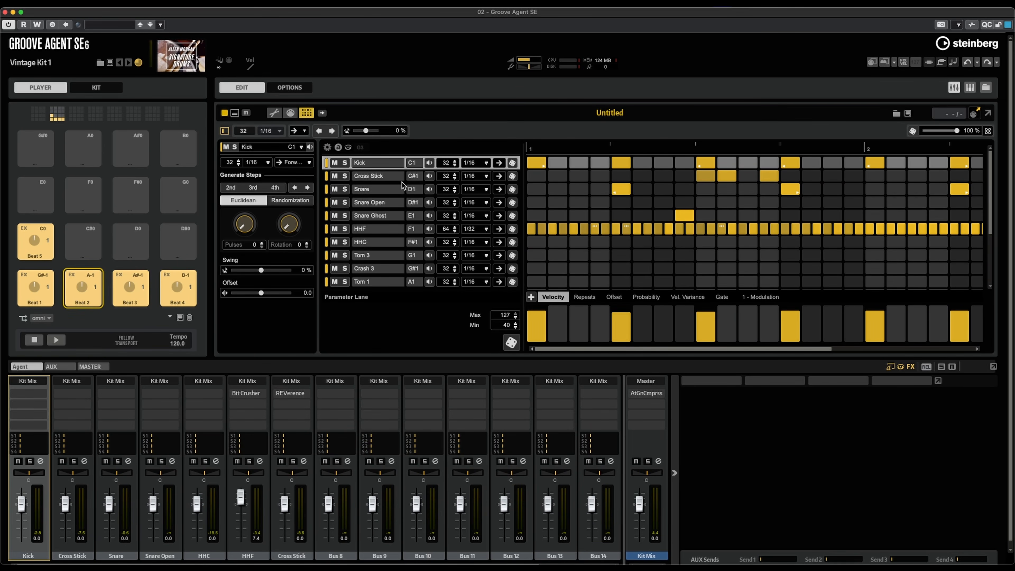
left_click(332, 131)
left_click(332, 131)
left_click(332, 131)
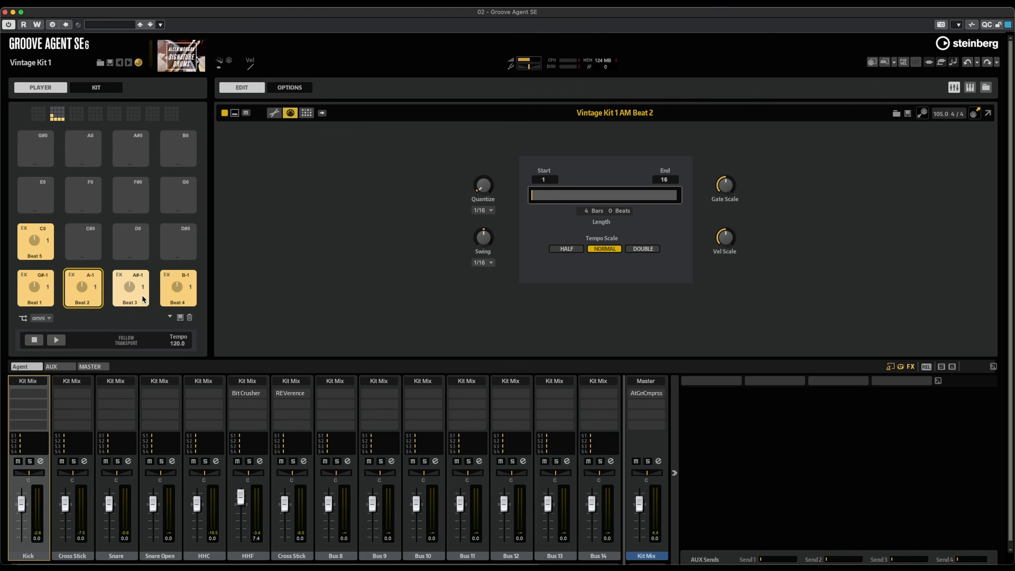
- Switch the Beat 2 pad to style mode and preview the Funk 02 - 118 acoustic style
left_click(274, 114)
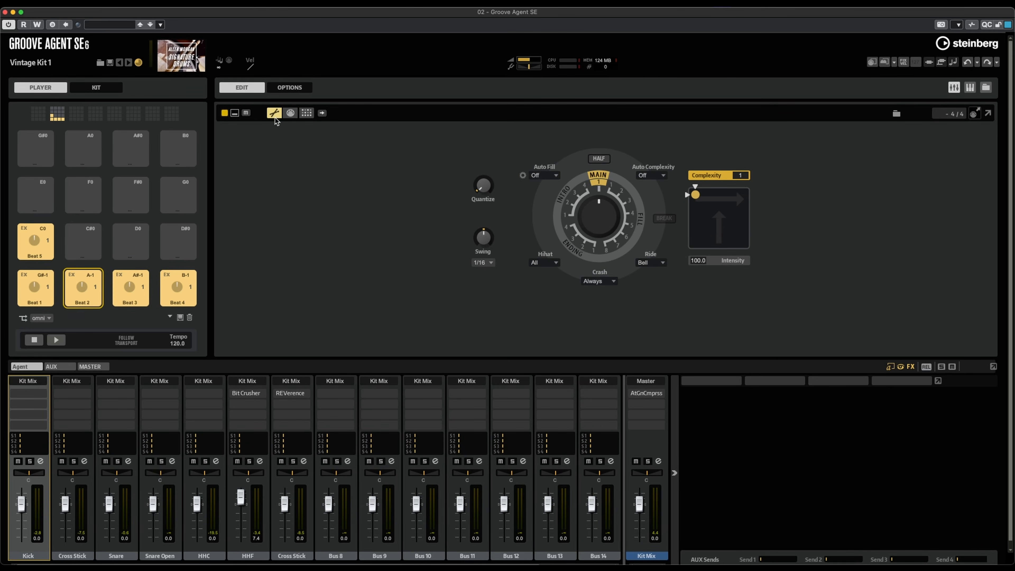
left_click(896, 116)
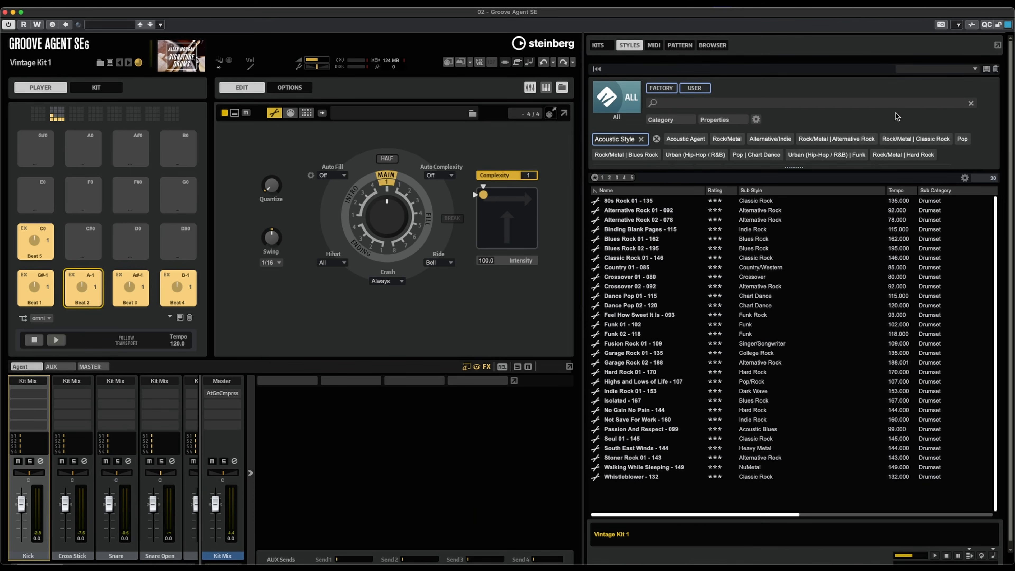
left_click(627, 334)
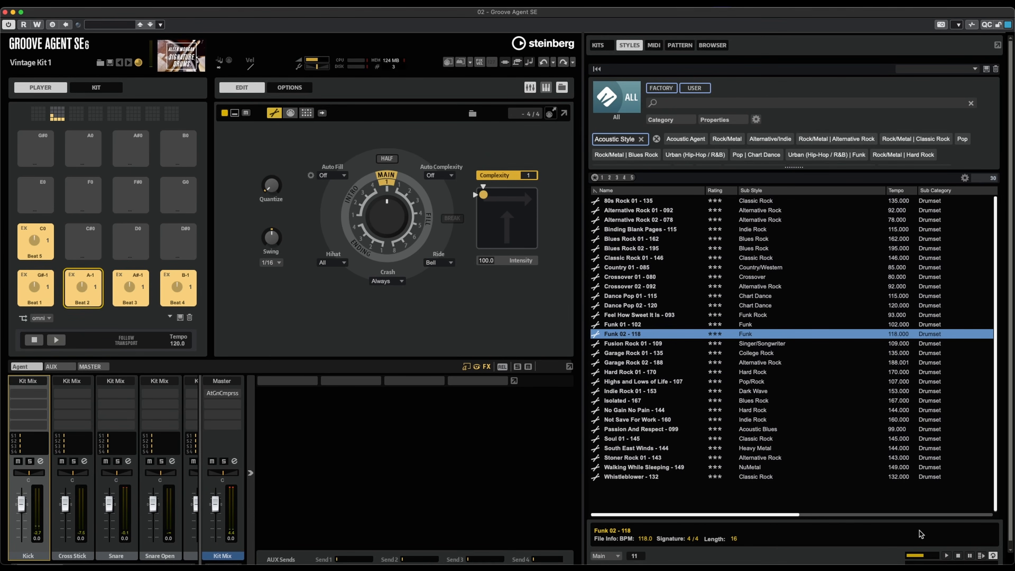
left_click(947, 557)
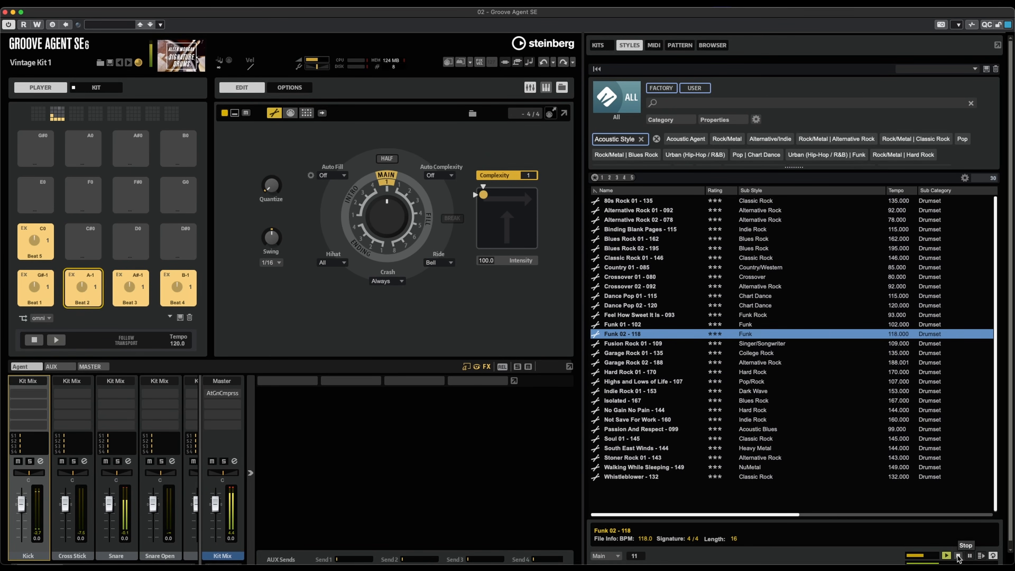
left_click(958, 557)
- Load the Funk 02 - 118 style onto the empty pad beside Beat 5 and convert it to a pattern
left_click_drag(622, 334, 81, 245)
left_click(324, 114)
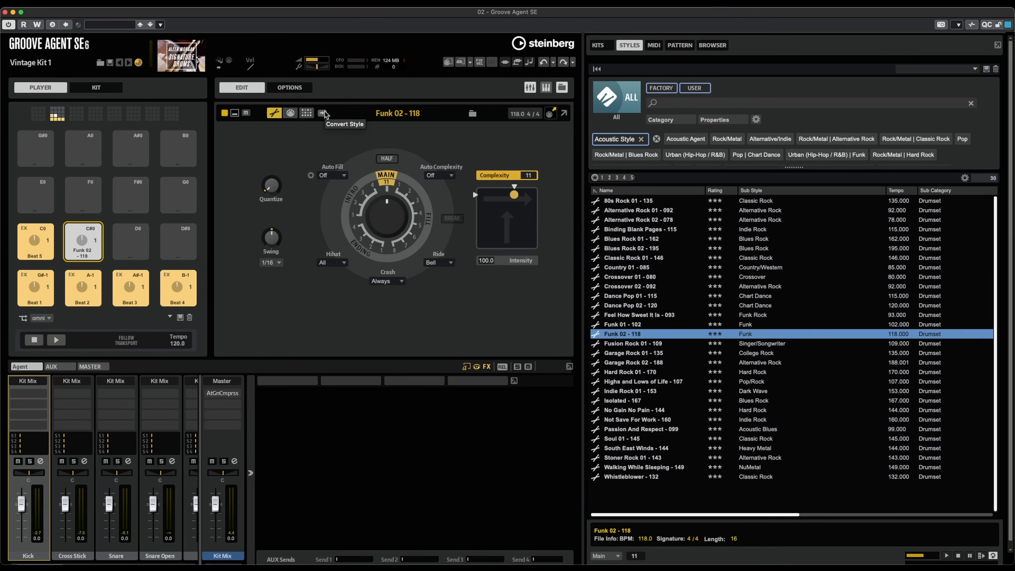
left_click(333, 138)
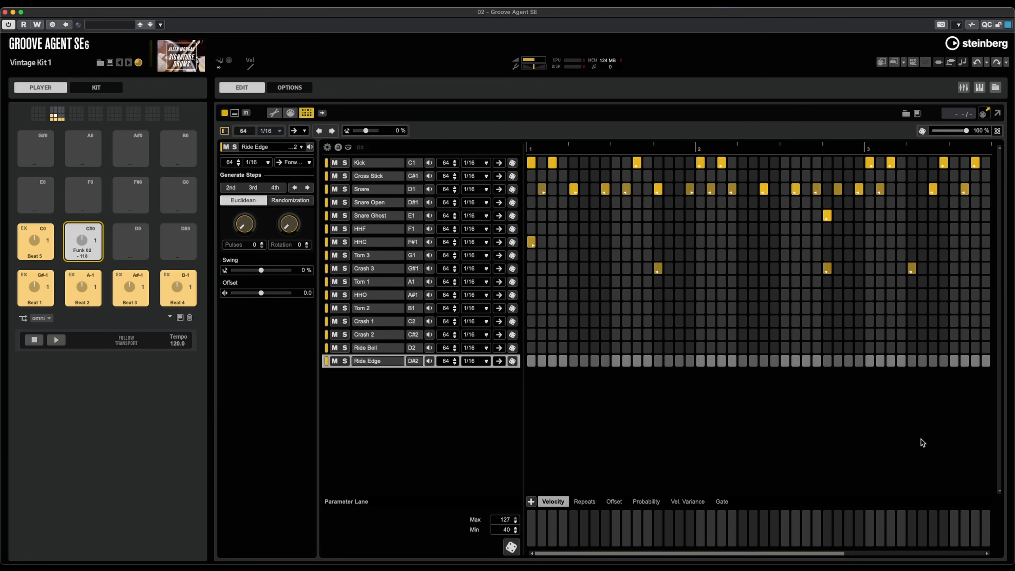
- Shrink and move the instrument window, and export the converted pattern to the Groove Agent SE 02 track in the Cubase project
left_click_drag(1008, 559, 830, 436)
left_click_drag(644, 12, 662, 193)
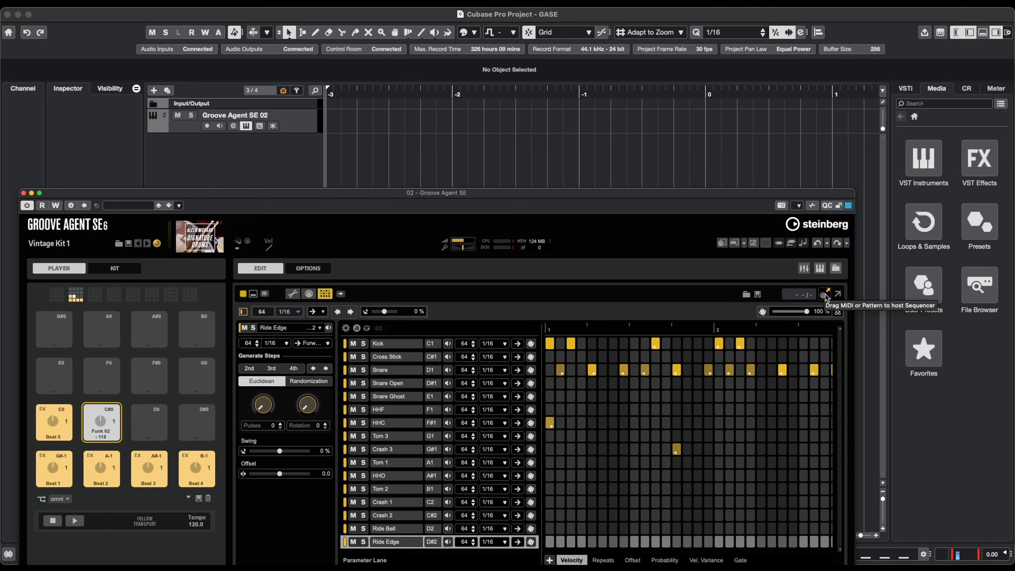
mouse_move(824, 294)
left_mouse_down()
mouse_move(659, 164)
mouse_move(503, 120)
mouse_move(357, 117)
left_mouse_up()
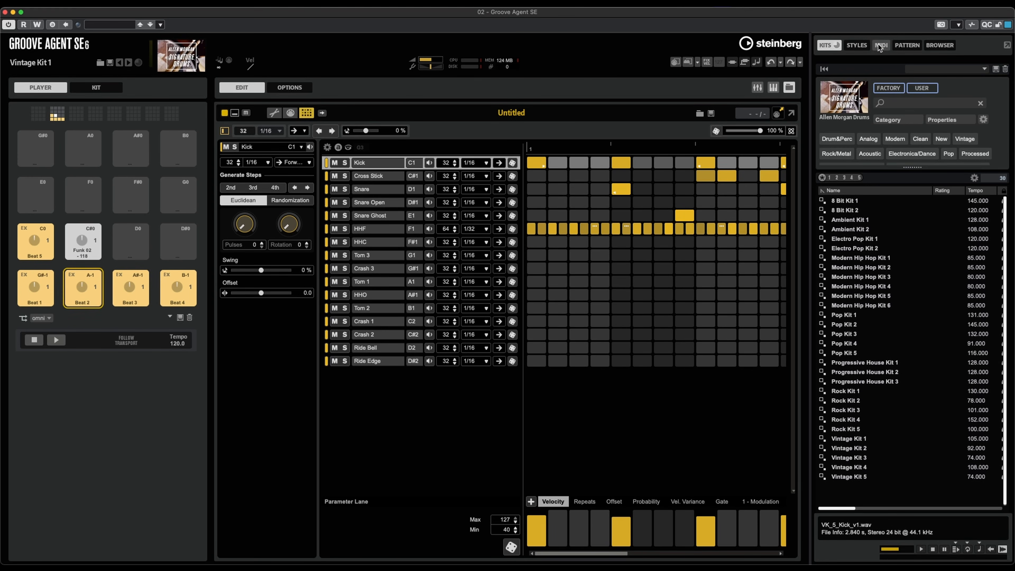
- Browse the factory samples for the kit and look through the available content sets
left_click(104, 88)
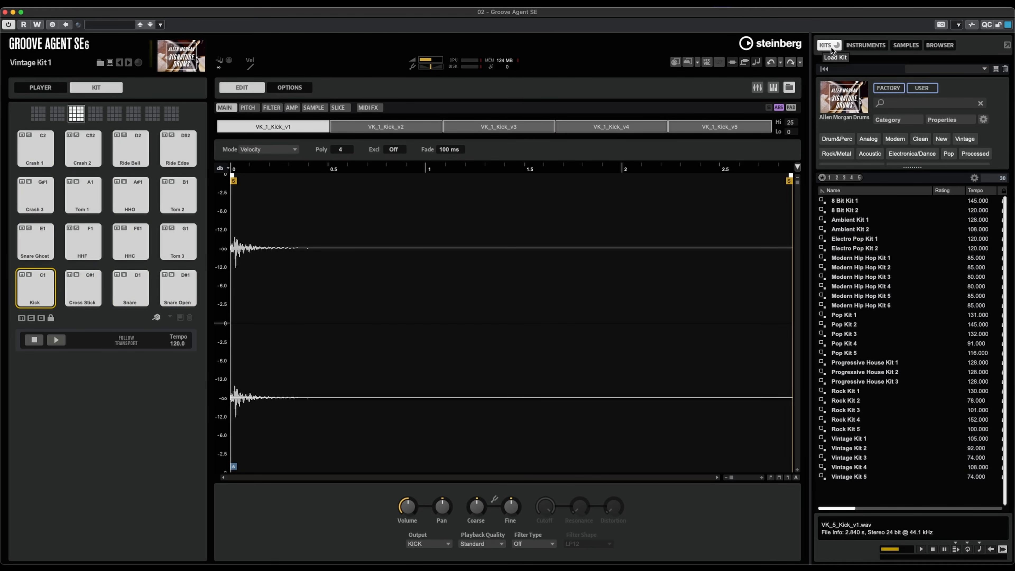
left_click(901, 44)
scroll(909, 295, "down", 10)
scroll(910, 295, "down", 10)
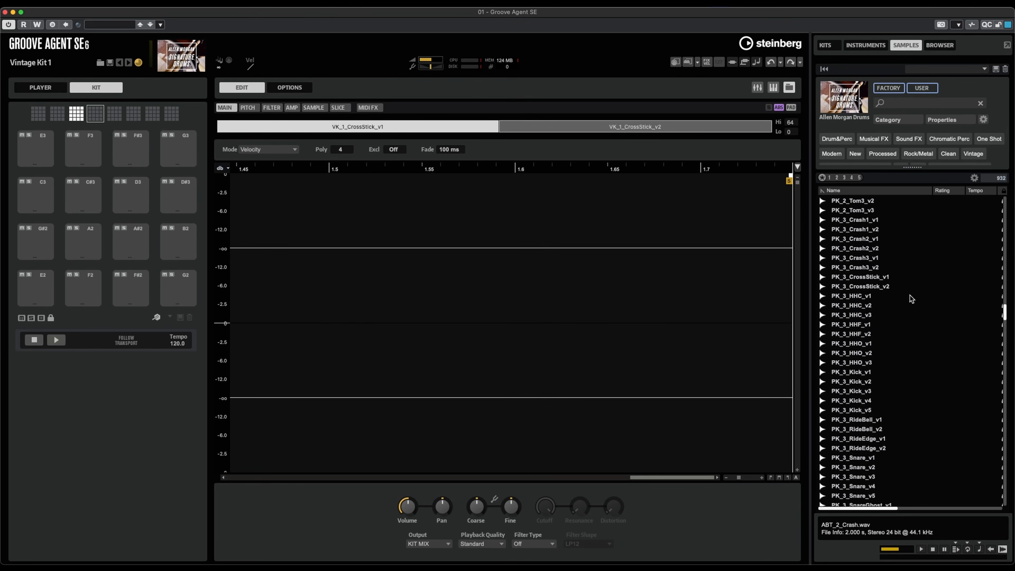
left_click(839, 108)
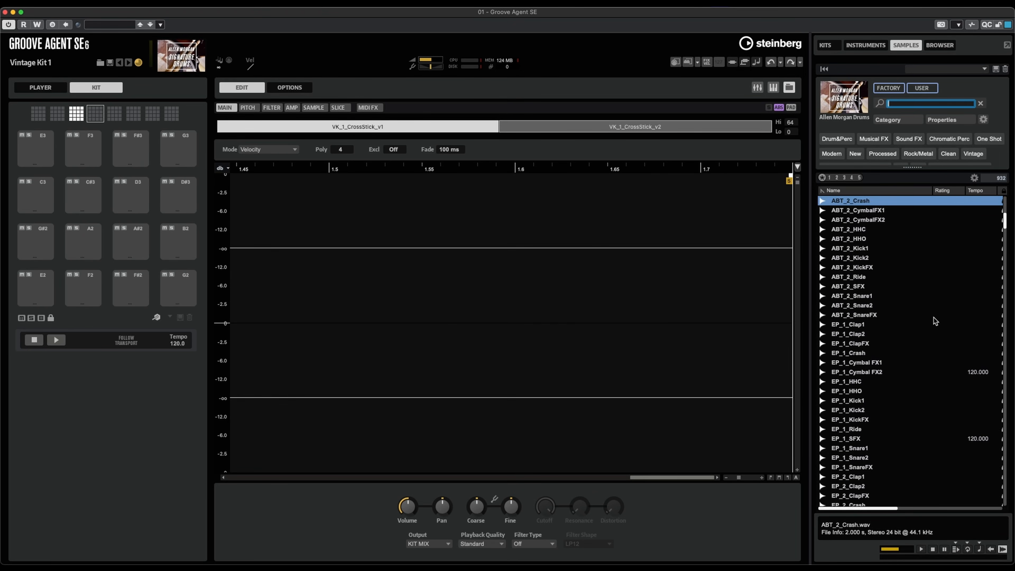
left_click(843, 110)
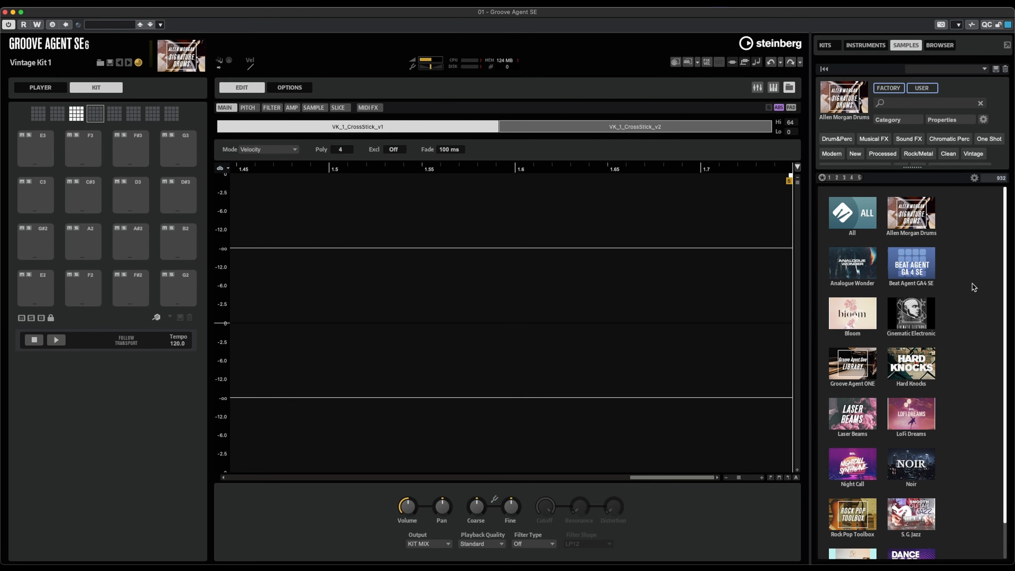
scroll(972, 284, "down", 2)
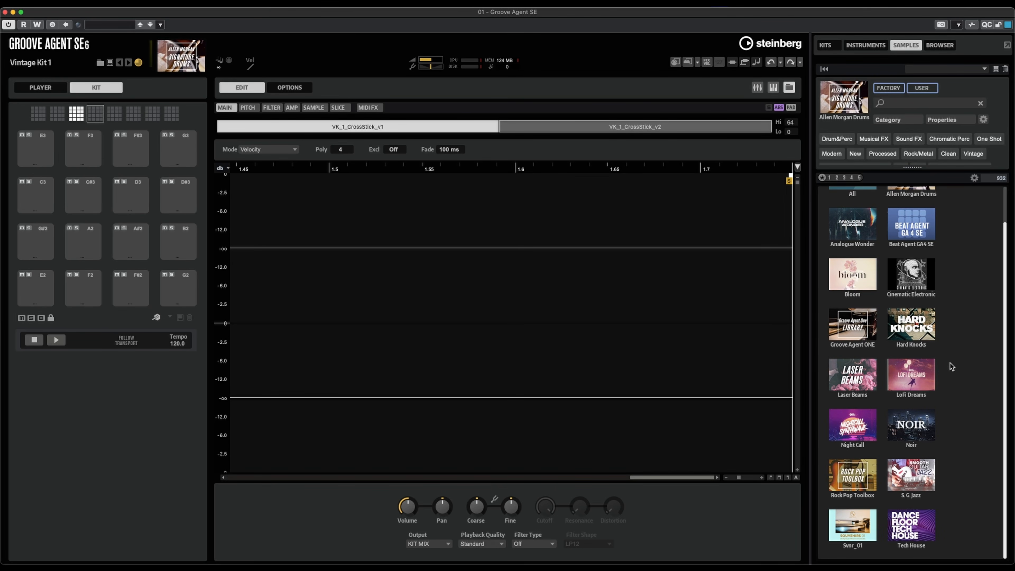
left_click(856, 427)
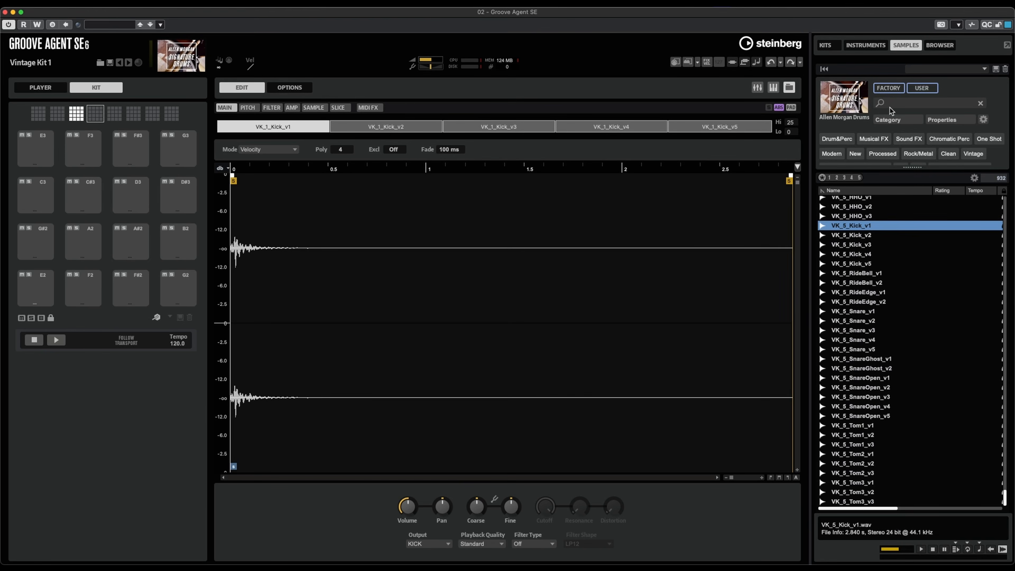
- Search the samples for "kick" and load VK_5_Kick_v1 onto the empty E2 pad
left_click(897, 105)
type("kick")
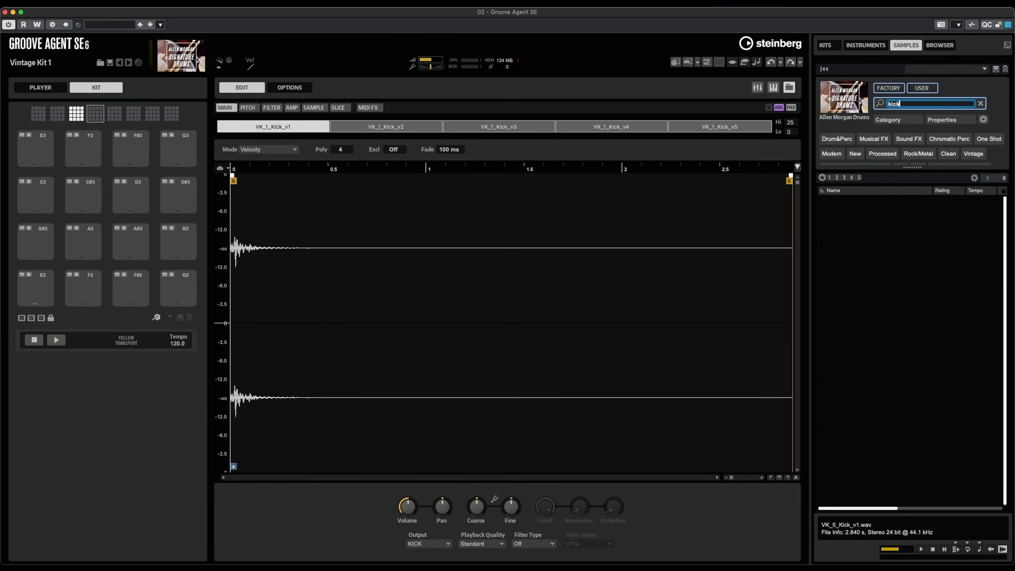
left_click_drag(851, 463, 36, 286)
- Search the samples for "snare" and load MHH_3_Snare1 onto the empty F2 pad
double_click(895, 104)
type("snare")
left_click(852, 438)
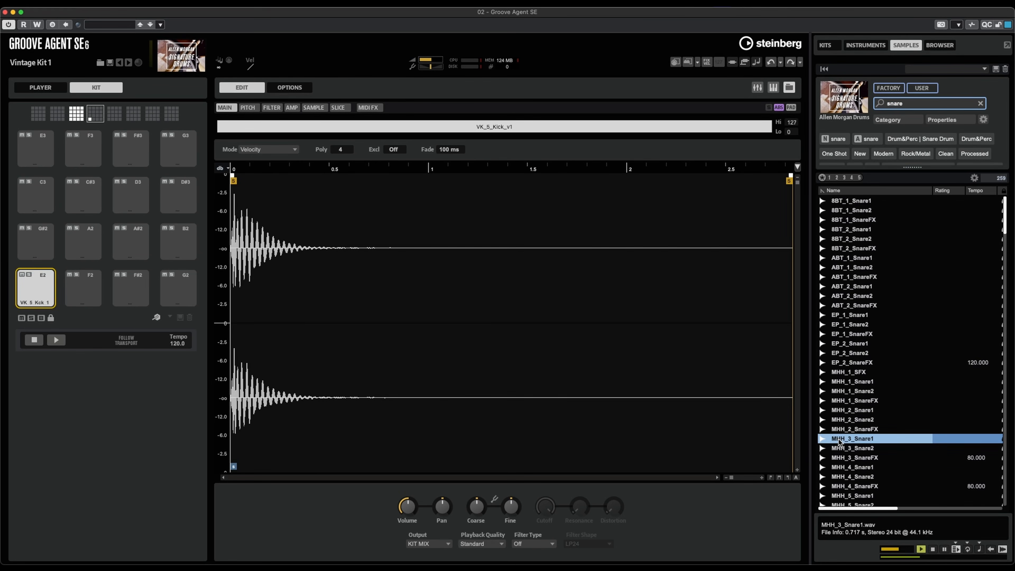
left_click_drag(852, 438, 77, 282)
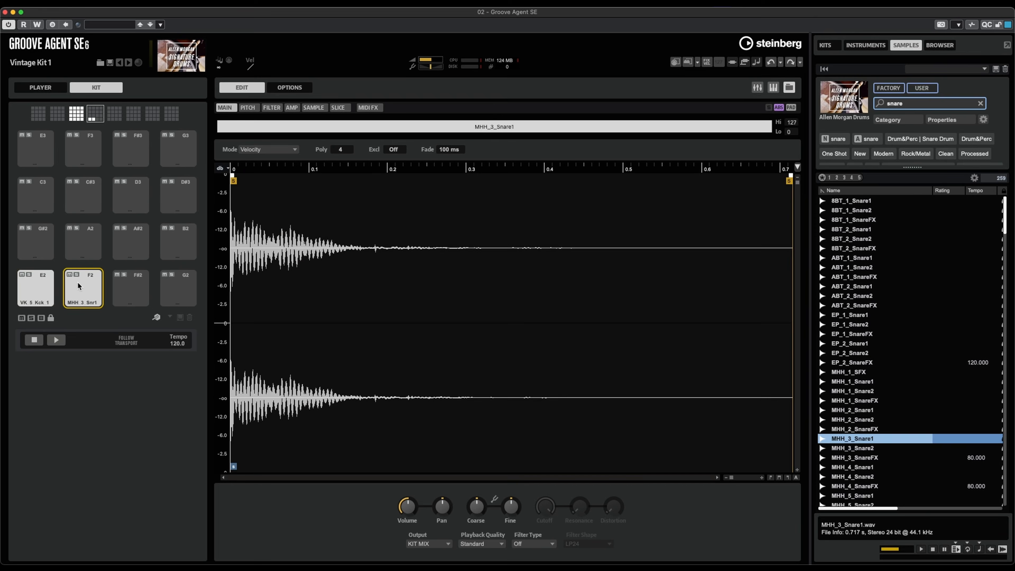
- Colour the kick pad red with Color 1 and the snare pad yellow
right_click(39, 290)
mouse_move(88, 341)
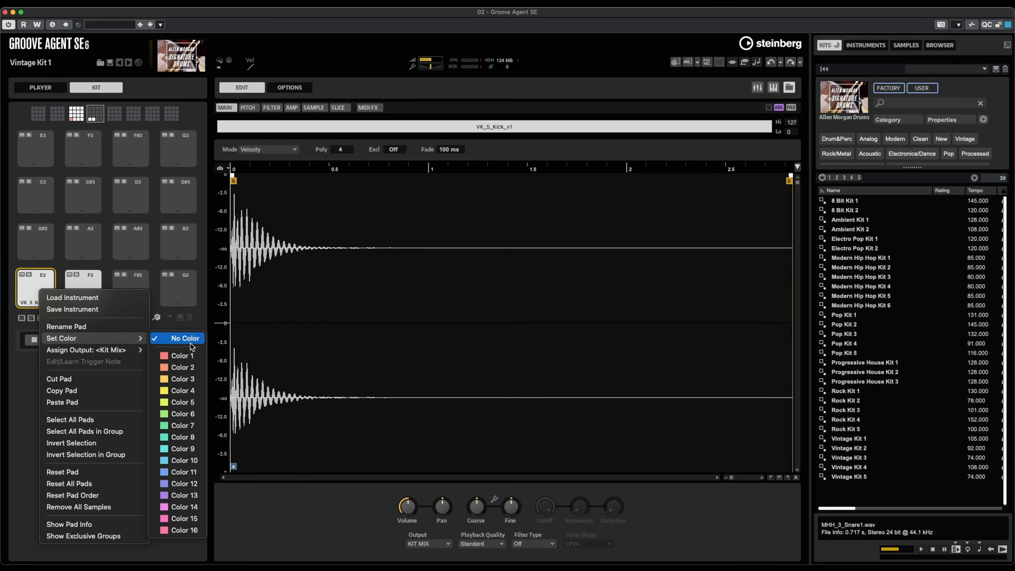
left_click(179, 352)
right_click(83, 283)
mouse_move(132, 334)
left_click(224, 384)
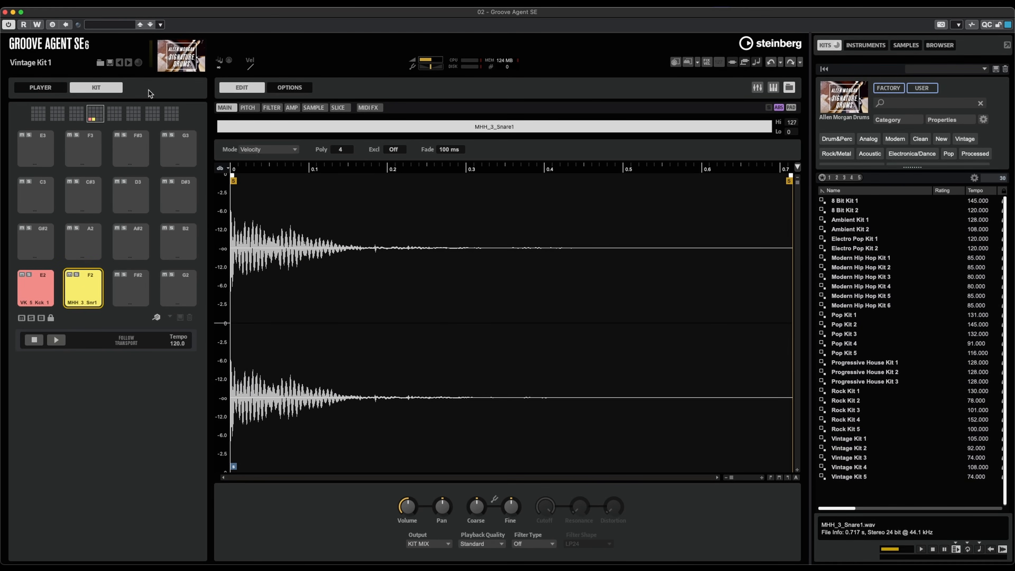
- On the empty D0 pattern pad, program kicks on steps 1, 5, 9 and 13 and snares on 5 and 13, and play it
left_click(39, 87)
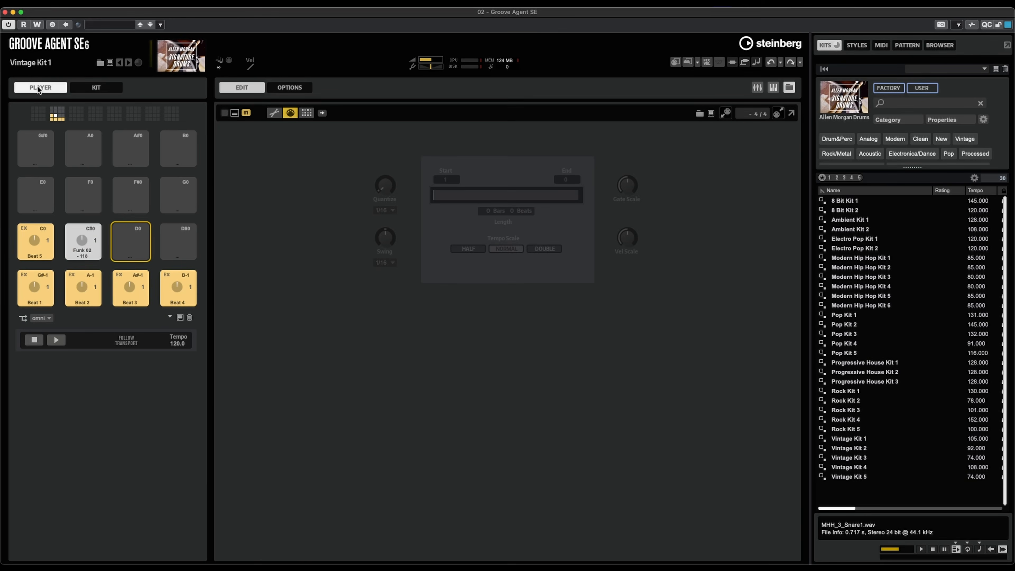
left_click(307, 112)
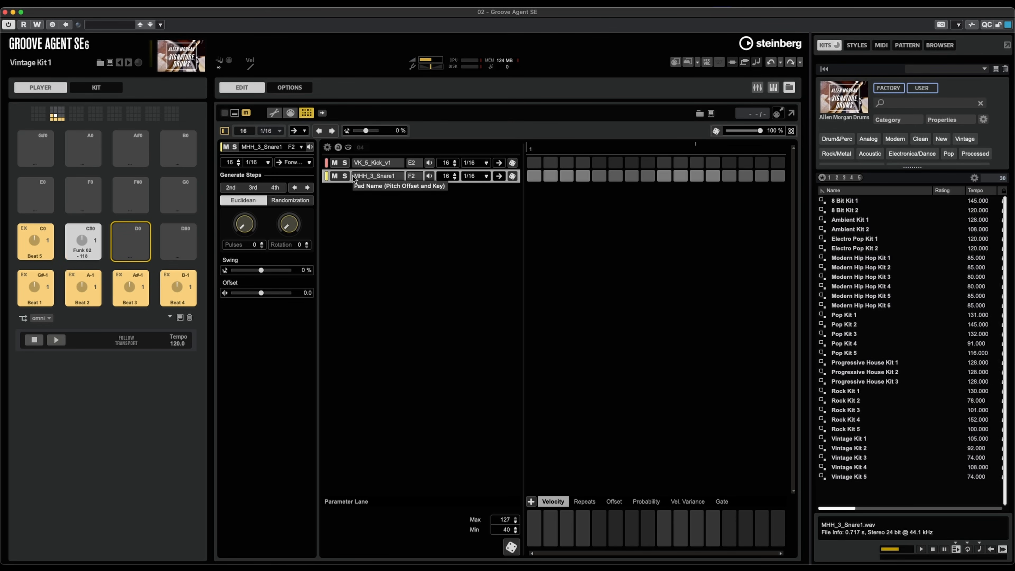
left_click(372, 162)
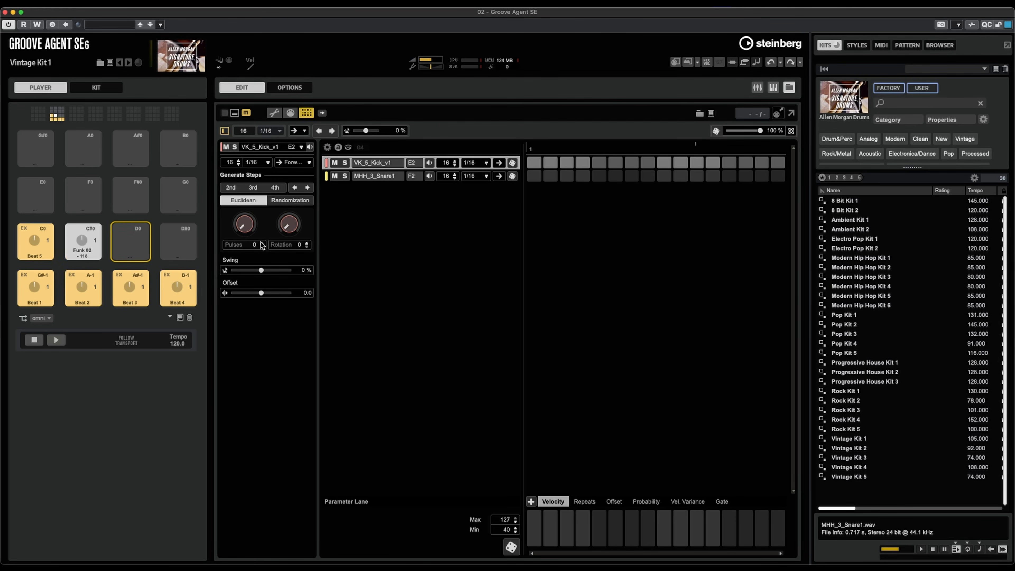
left_click(262, 242)
left_click(262, 242)
left_click(262, 242)
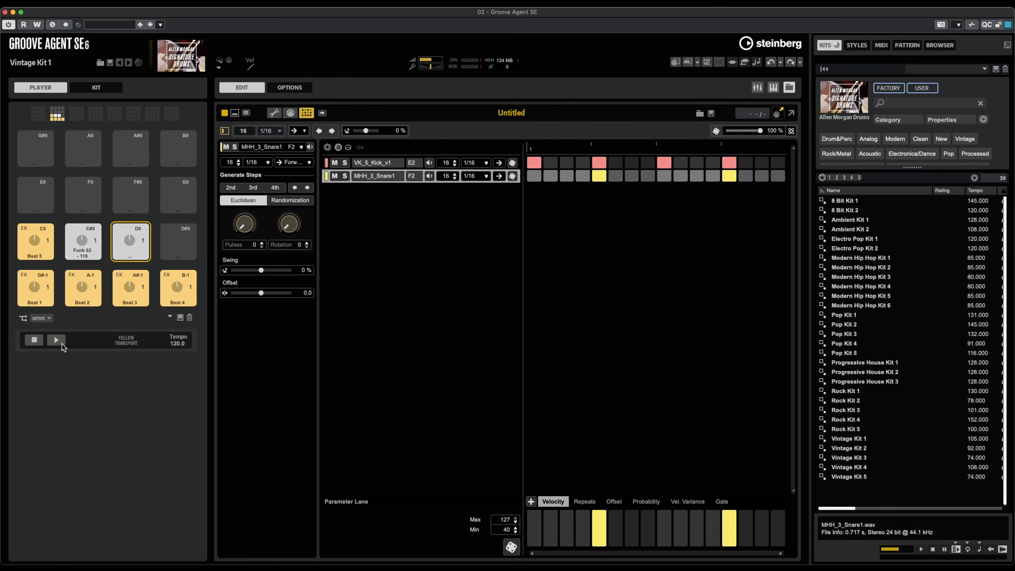
left_click(58, 341)
left_click(56, 340)
- Prelisten in place to MHH_3_Kick1, MHH_3_Kick2, MHH_3_KickFX and MHH_4_Kick1 as replacements for the kick pad's sample
left_click(372, 162)
left_click(101, 88)
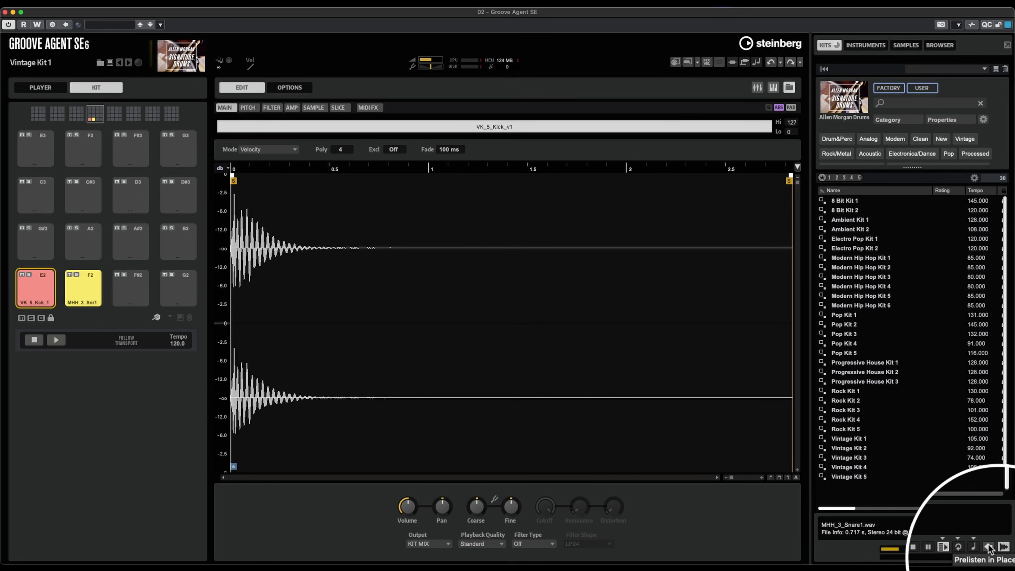
left_click(905, 44)
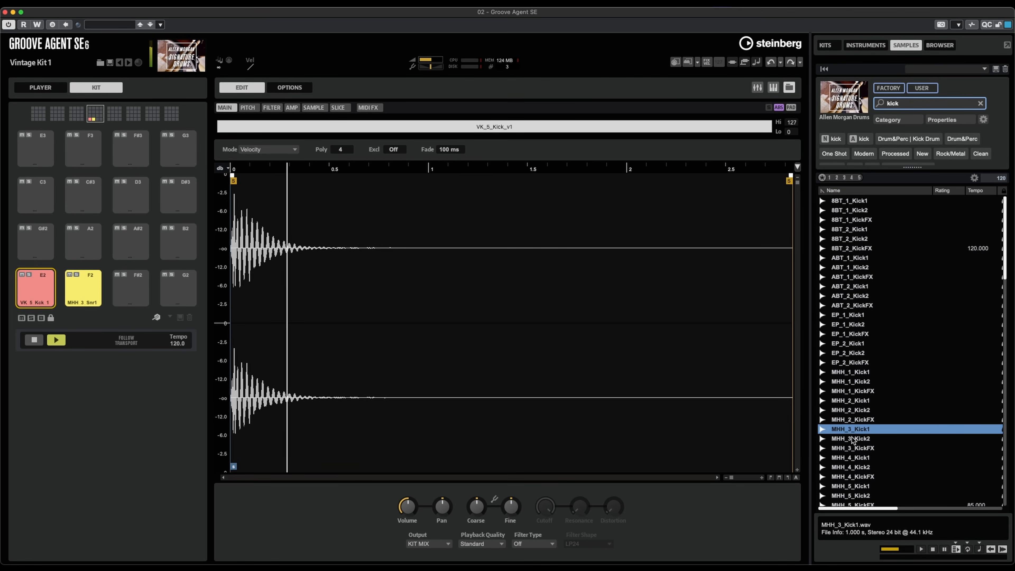
left_click(852, 439)
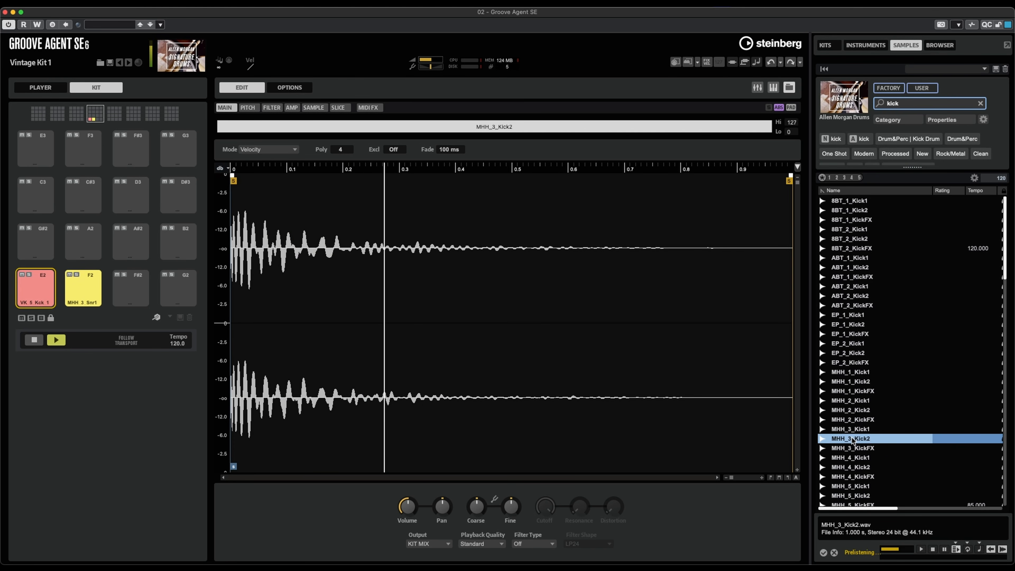
left_click(853, 448)
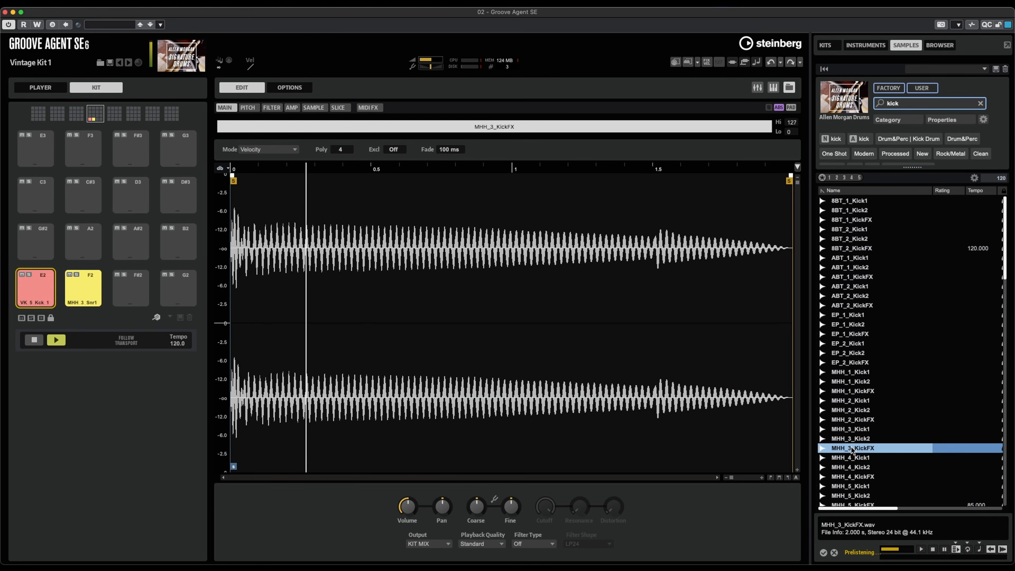
left_click(853, 458)
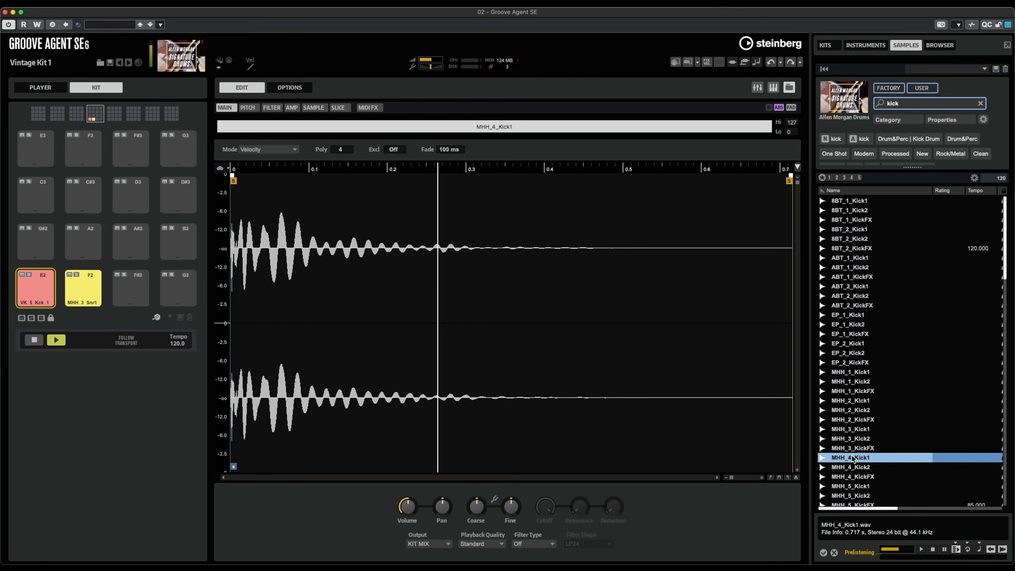
- Select the red kick pad and turn on pitch detection for its sample
left_click(34, 296)
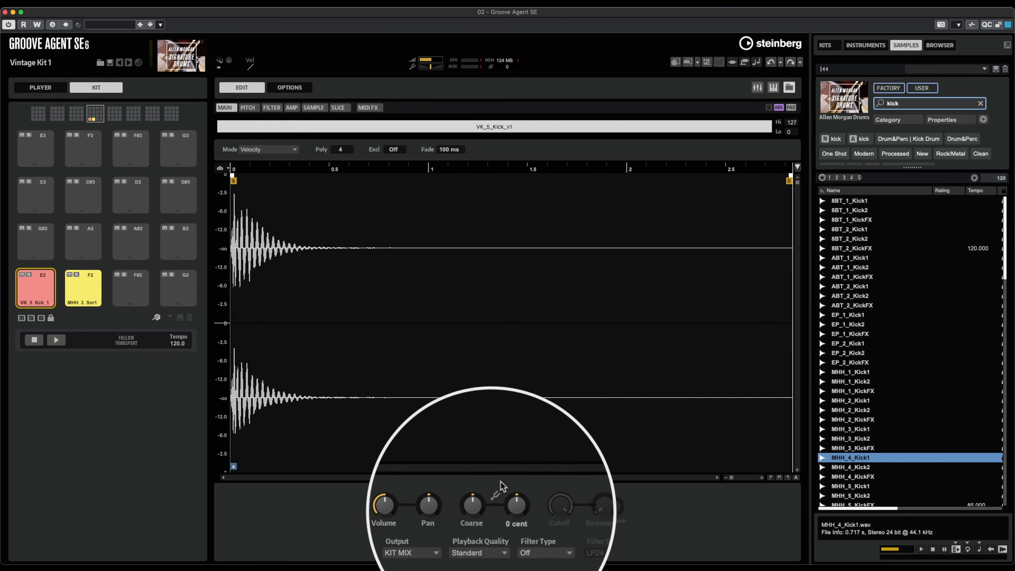
left_click(496, 497)
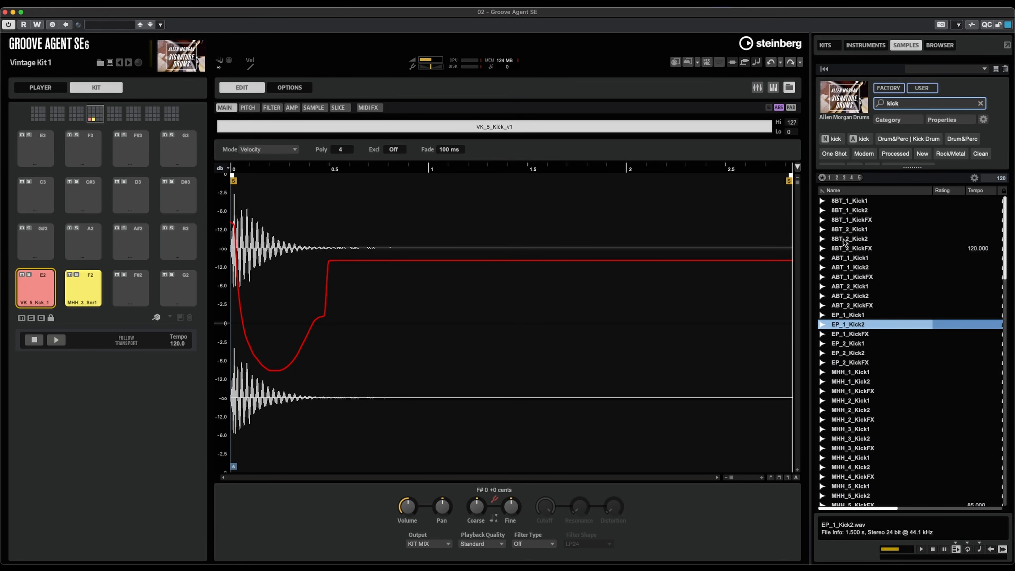
- Load ABT_2_Kick2 onto the empty F#2 pad and tune it to the nearest semitone with a 25 cent fine adjustment
left_click_drag(850, 295, 127, 288)
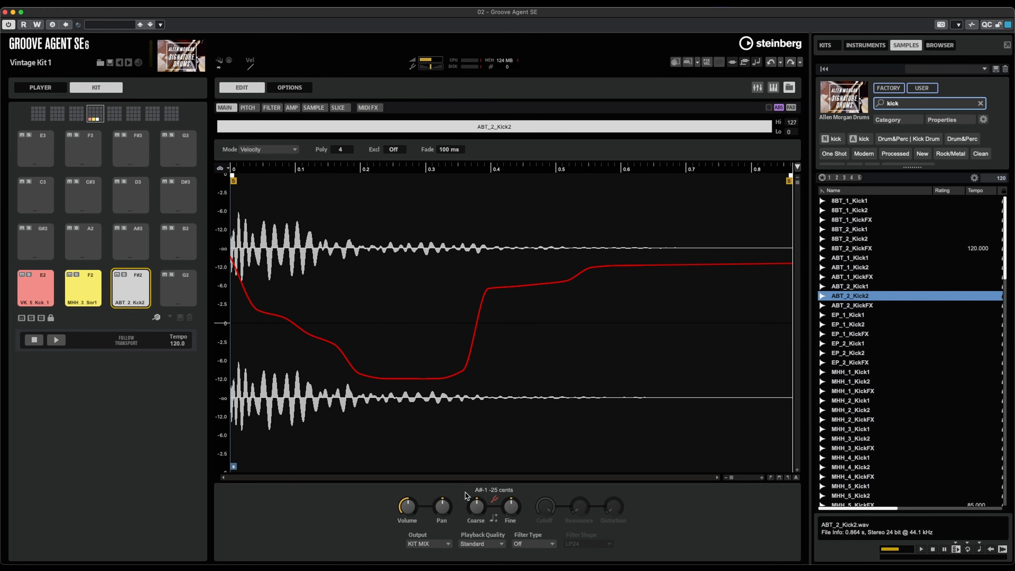
left_click(494, 519)
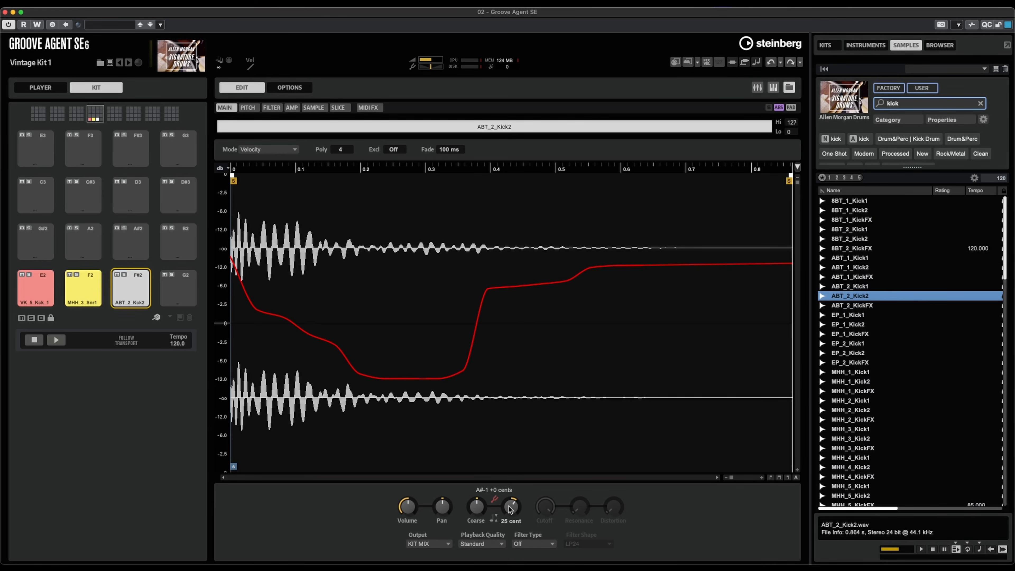